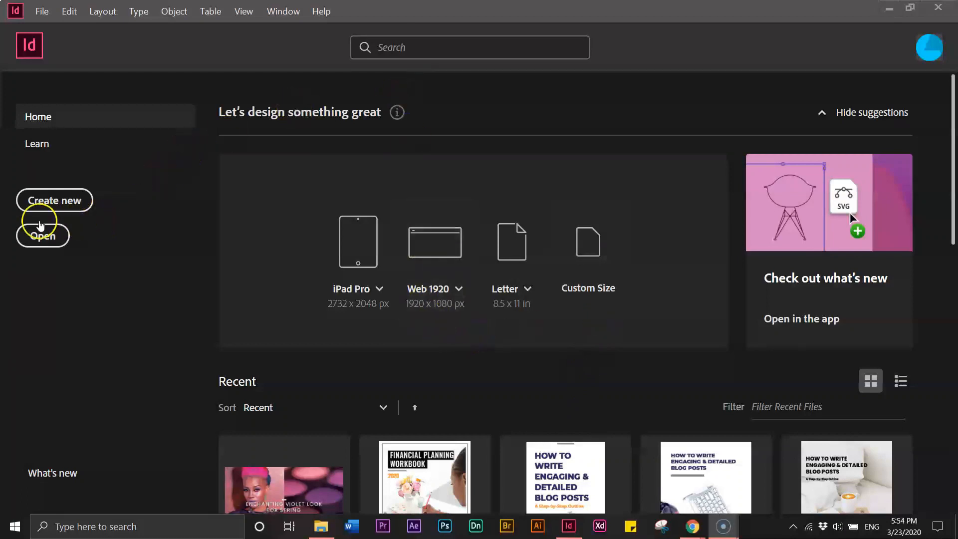
Create a new single-page document in pixels, 1600 px wide and 960 px high
left_click(59, 201)
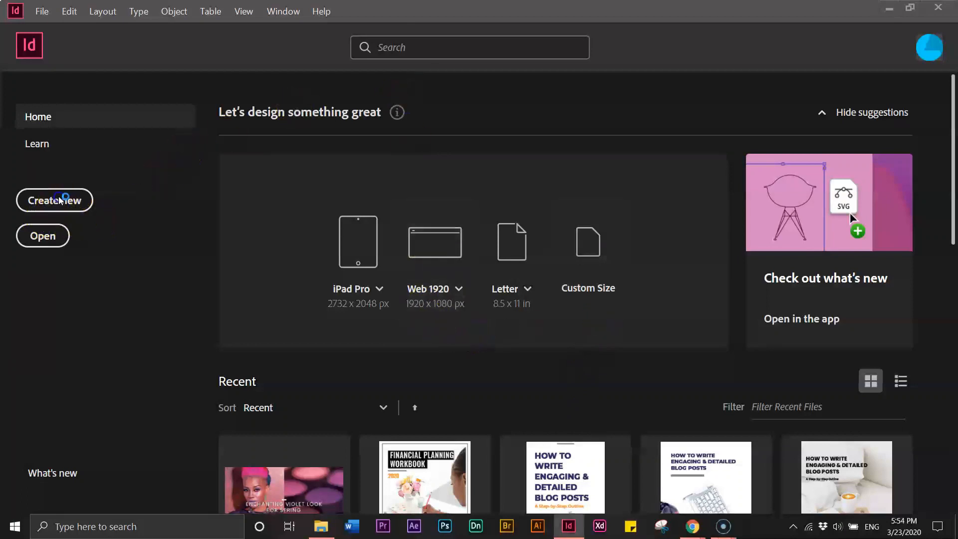
left_click(790, 193)
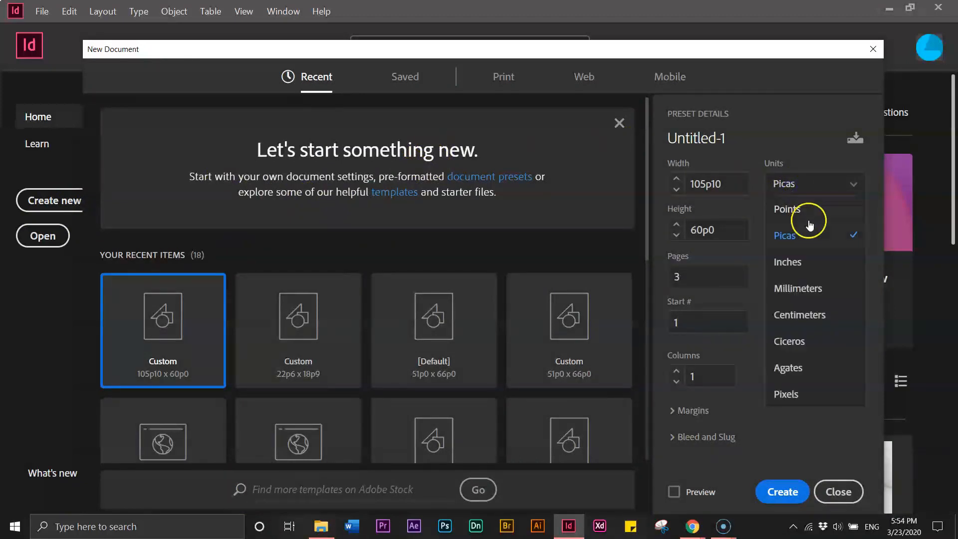
left_click(787, 393)
left_click(713, 185)
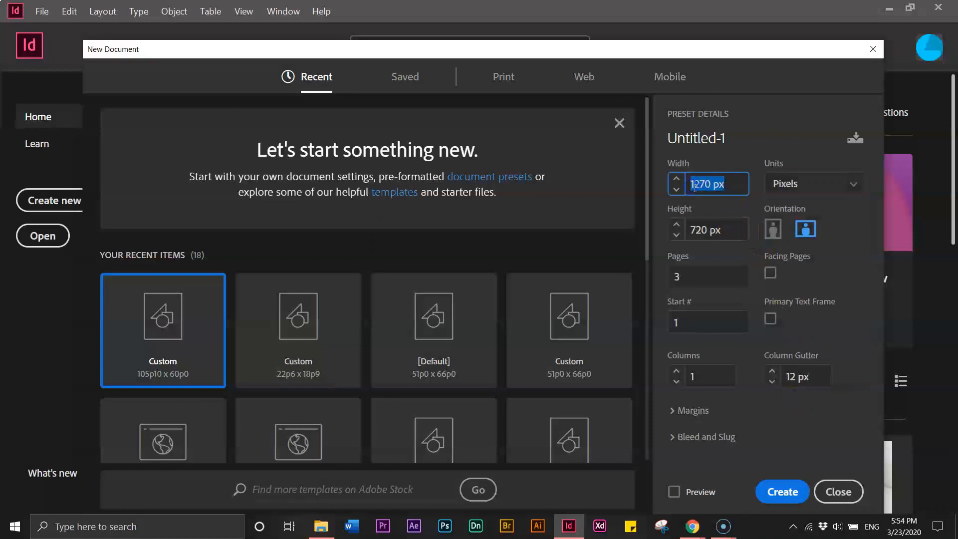
type("1600")
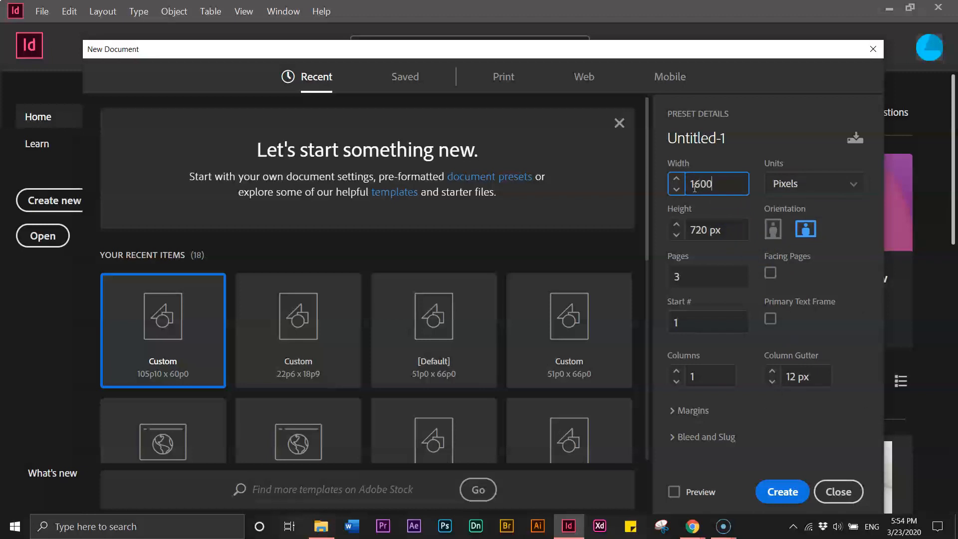
left_click(695, 229)
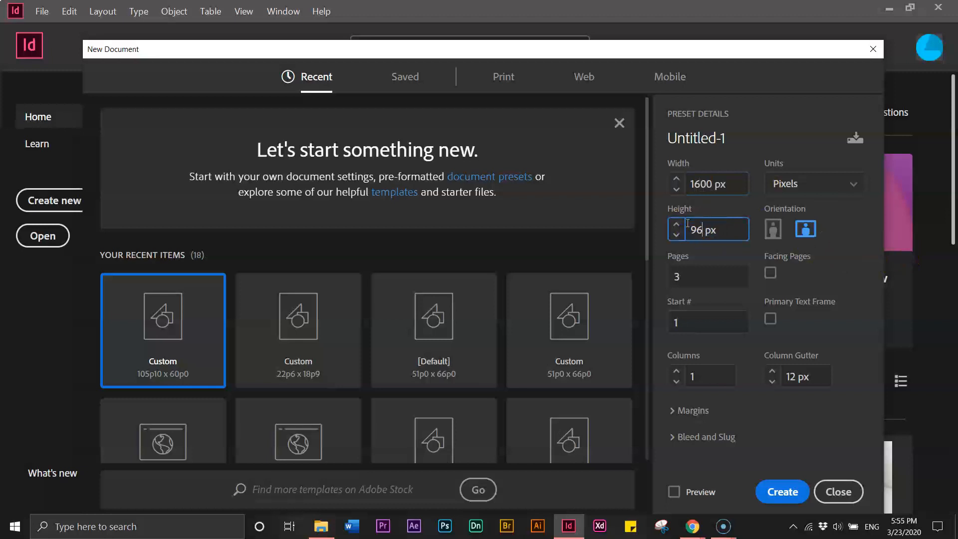
double_click(676, 277)
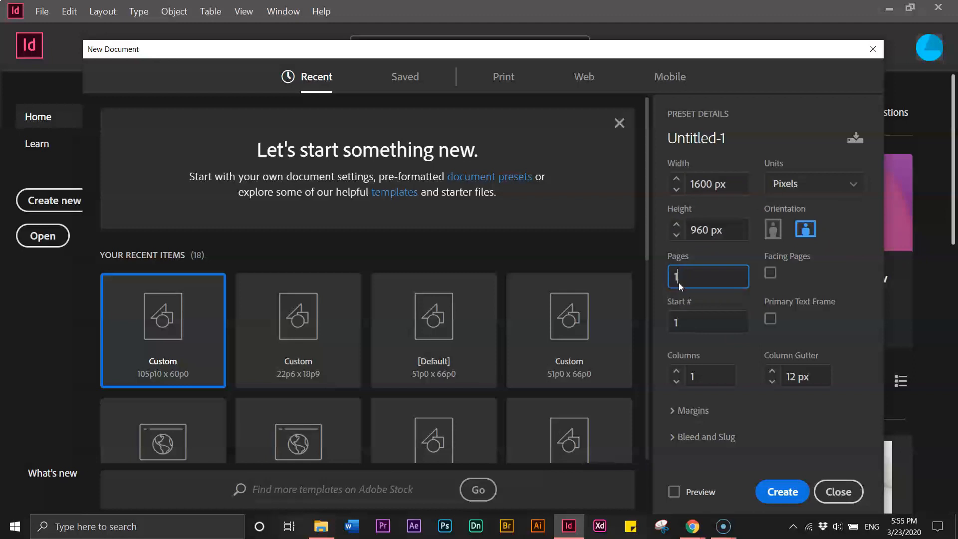
left_click(778, 494)
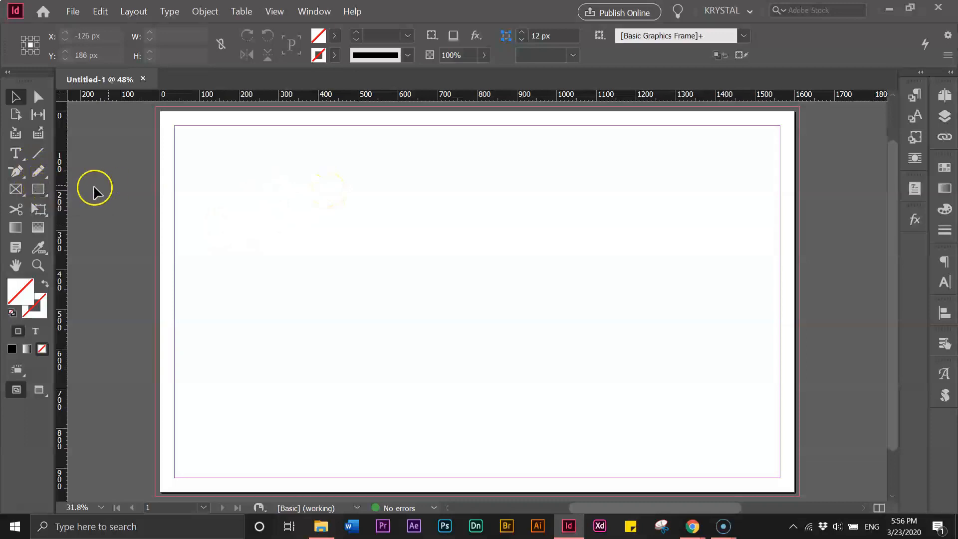
Draw a black-filled rectangle about 1624 by 984 px that covers the whole page out to the bleed
left_click(38, 190)
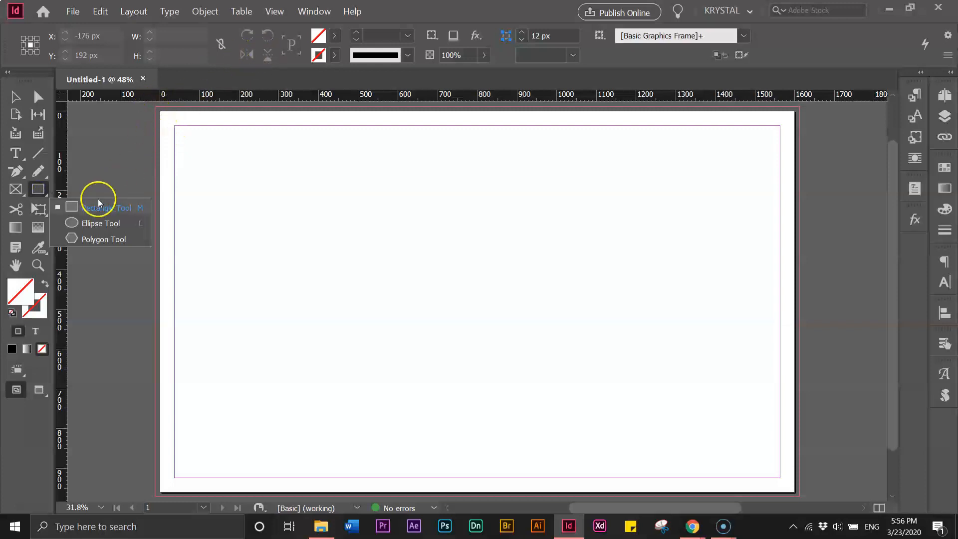
left_click(84, 205)
left_click(335, 37)
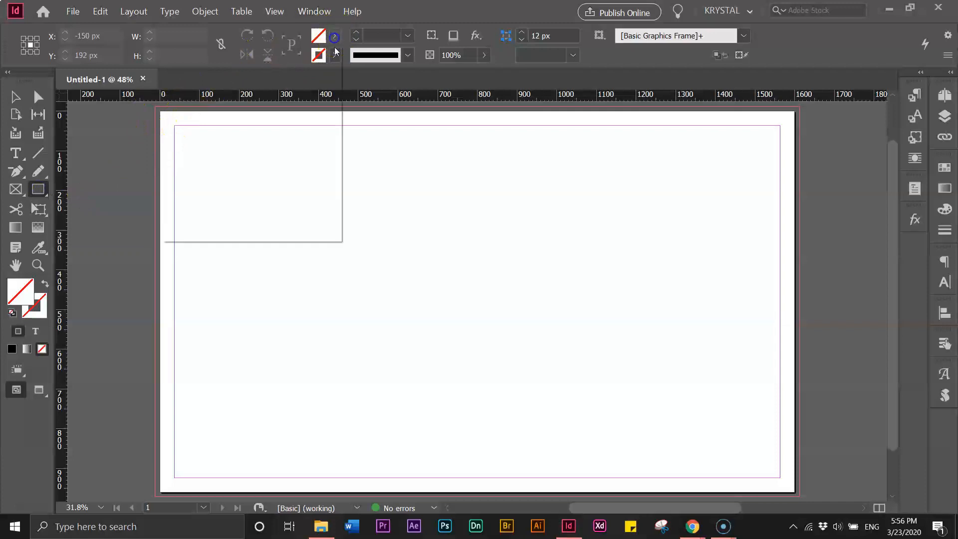
left_click(220, 130)
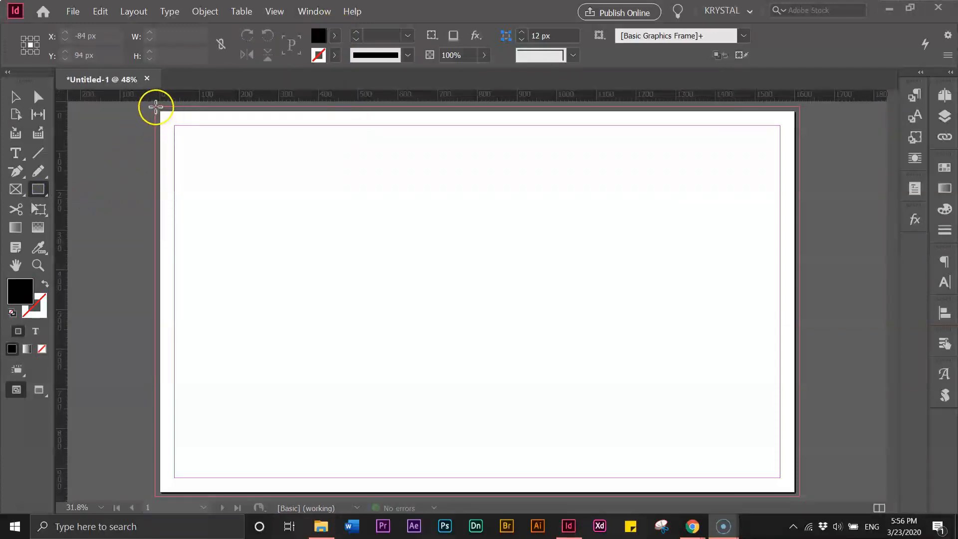
left_click_drag(155, 107, 802, 496)
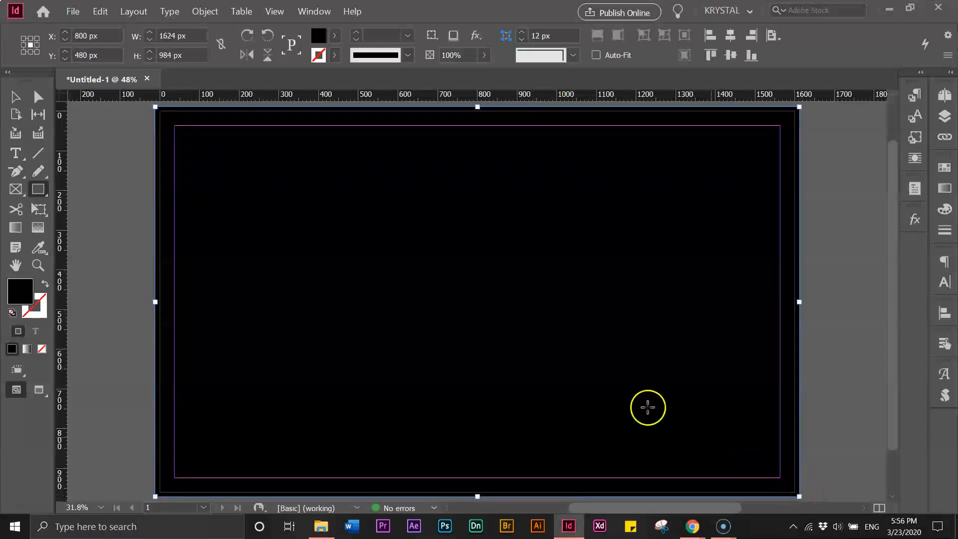
left_click(15, 96)
left_click(120, 150)
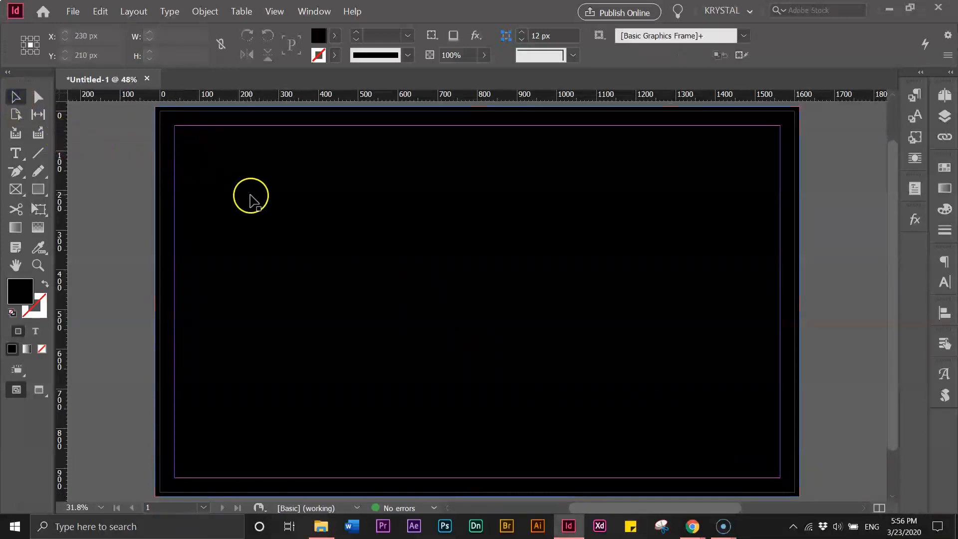
left_click(224, 212)
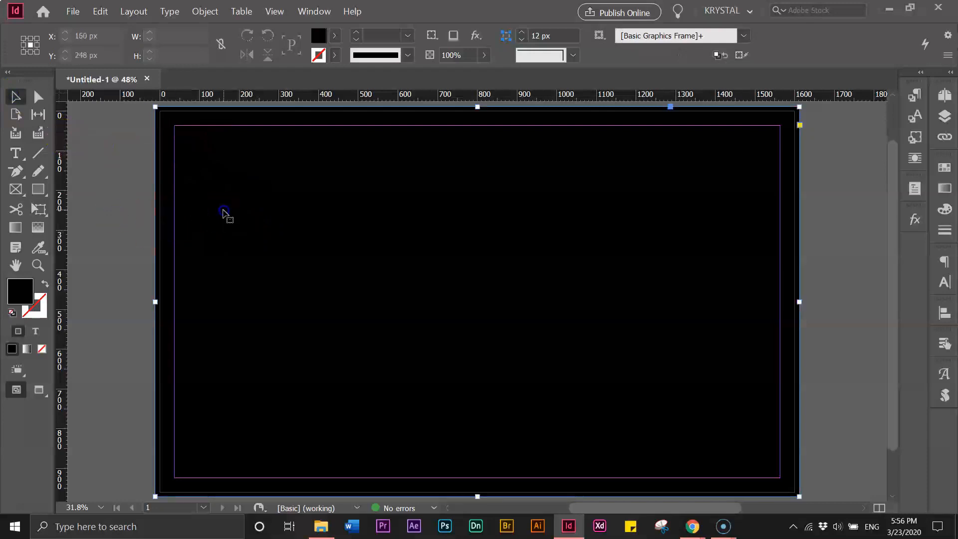
left_click(112, 218)
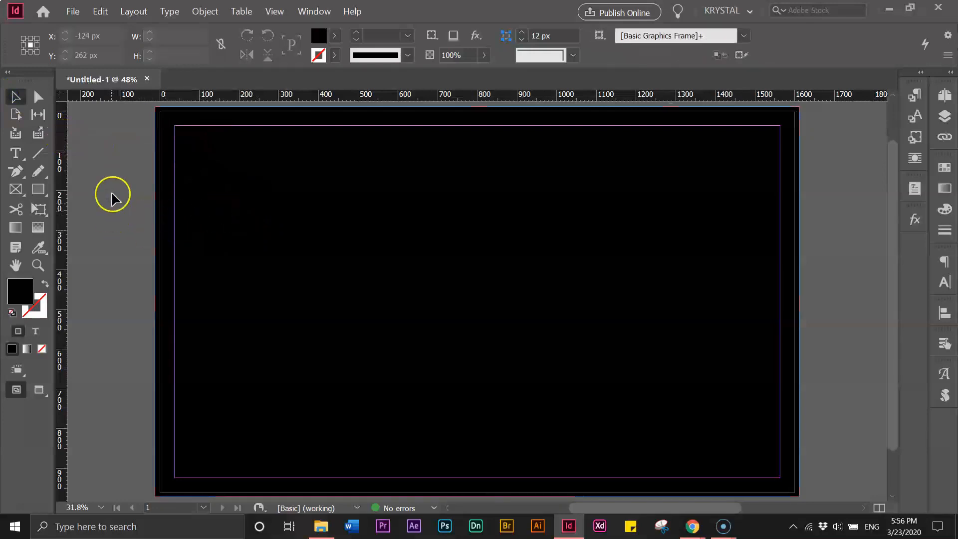
Save the document as "Footer Image" in the Design it Like Fenty Beauty folder
left_click(75, 10)
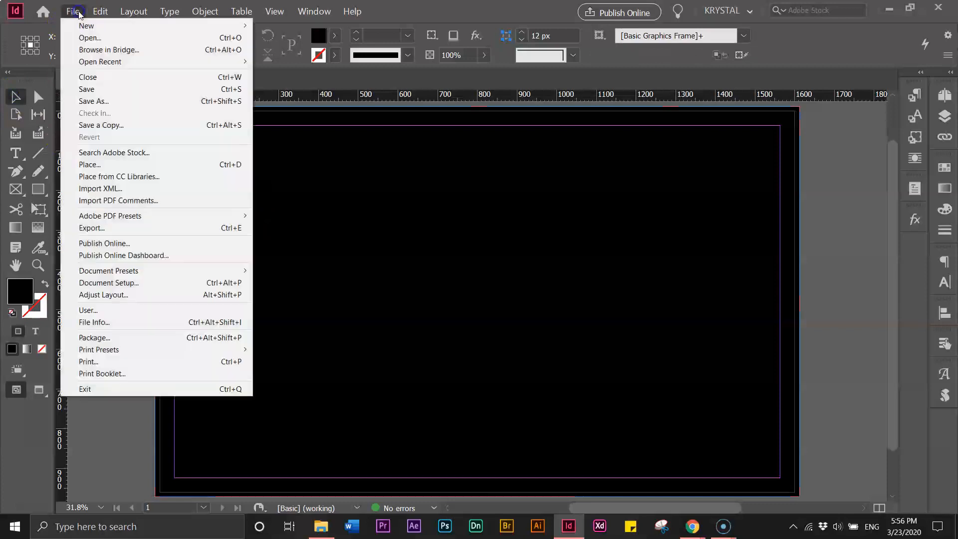
left_click(86, 90)
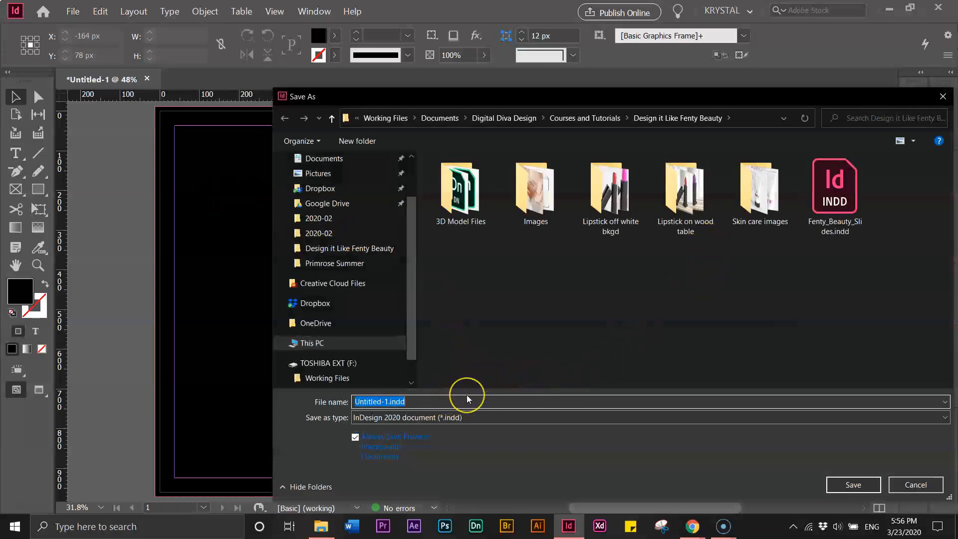
type("Footer Image")
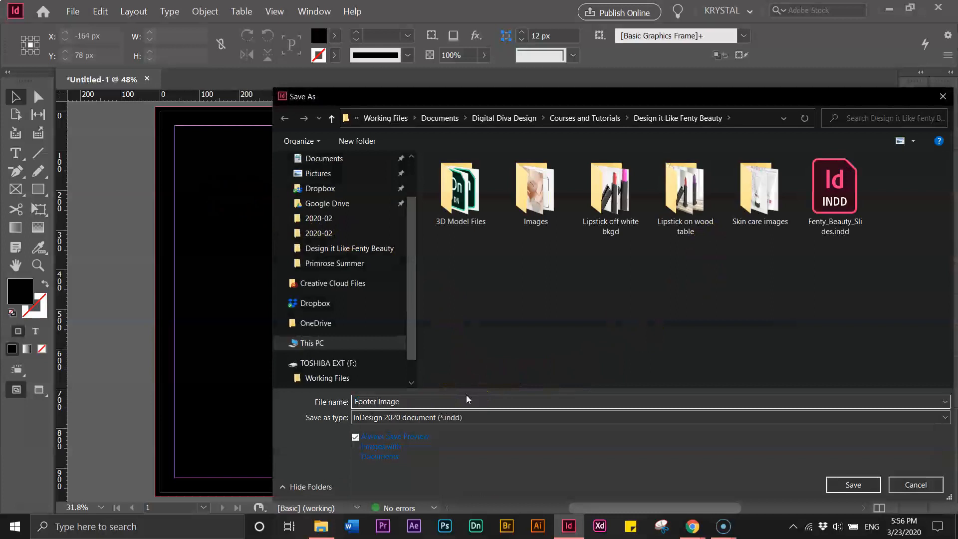
left_click(852, 484)
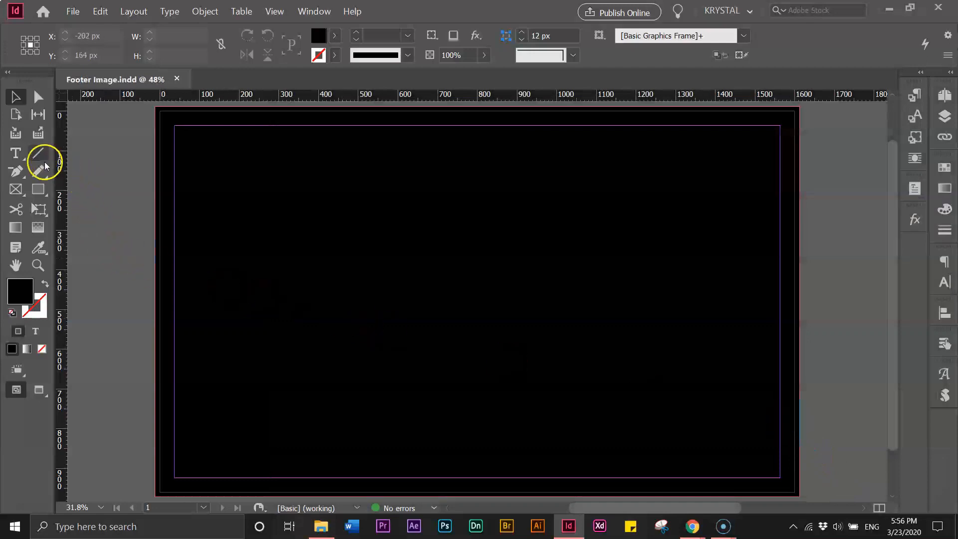
Draw a text frame about 912 by 302 px overlapping the page's left edge and paste the copied brand name into it
left_click(15, 152)
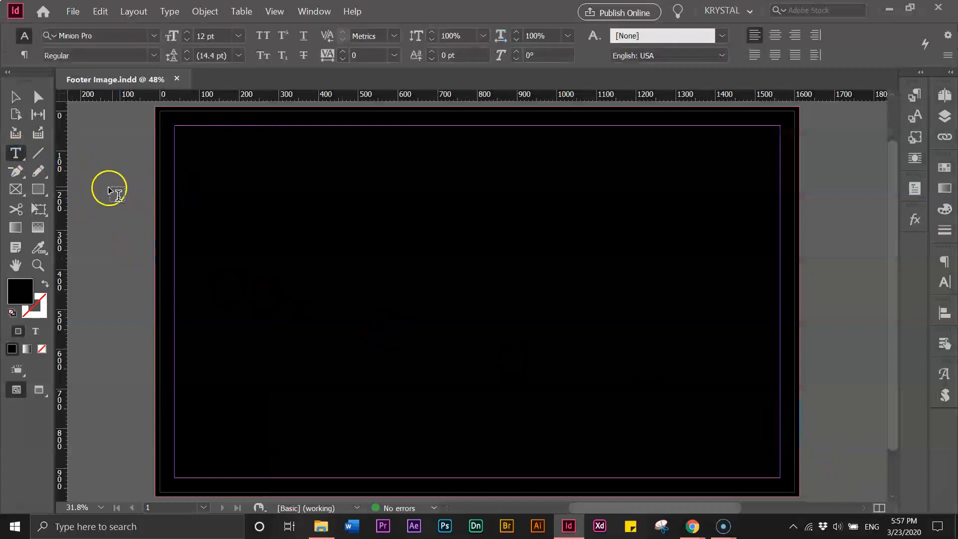
left_click_drag(102, 186, 461, 305)
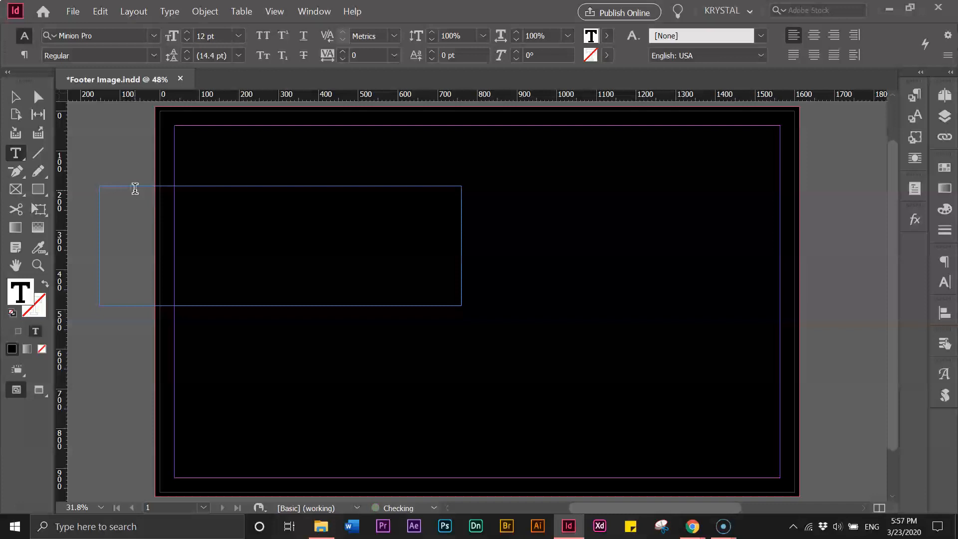
left_click(133, 188)
key("ctrl+v")
Set the font size of all the pasted brand text to 150 pt
key("ctrl+a")
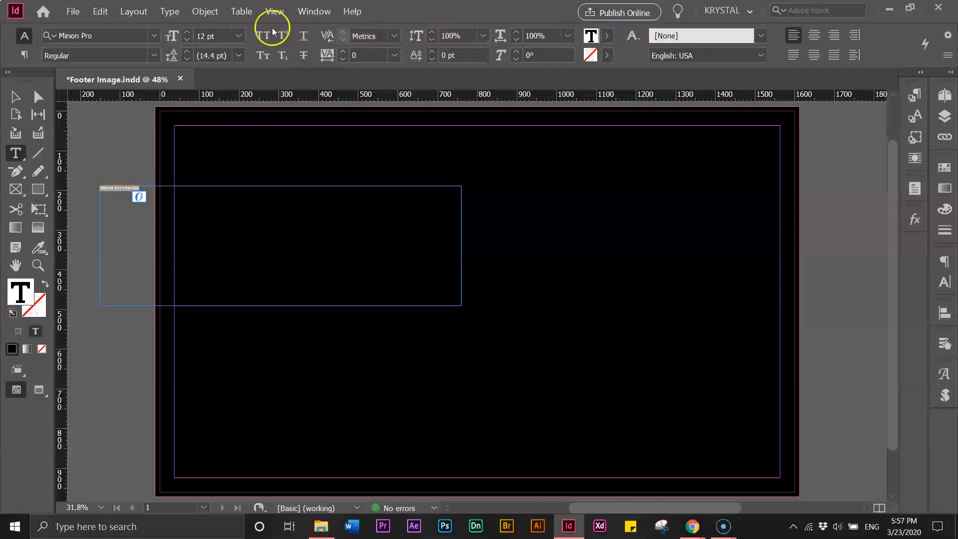
left_click(238, 36)
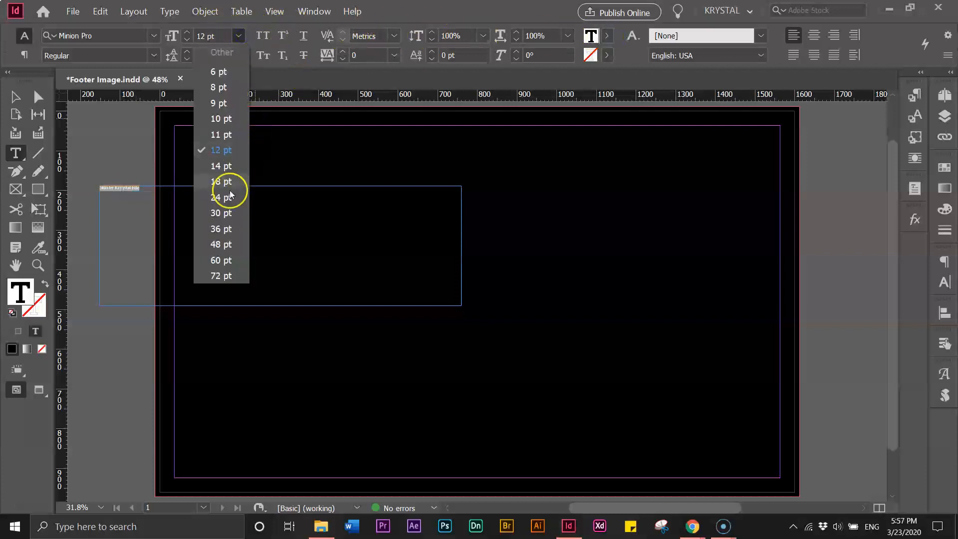
left_click(221, 228)
left_click(239, 36)
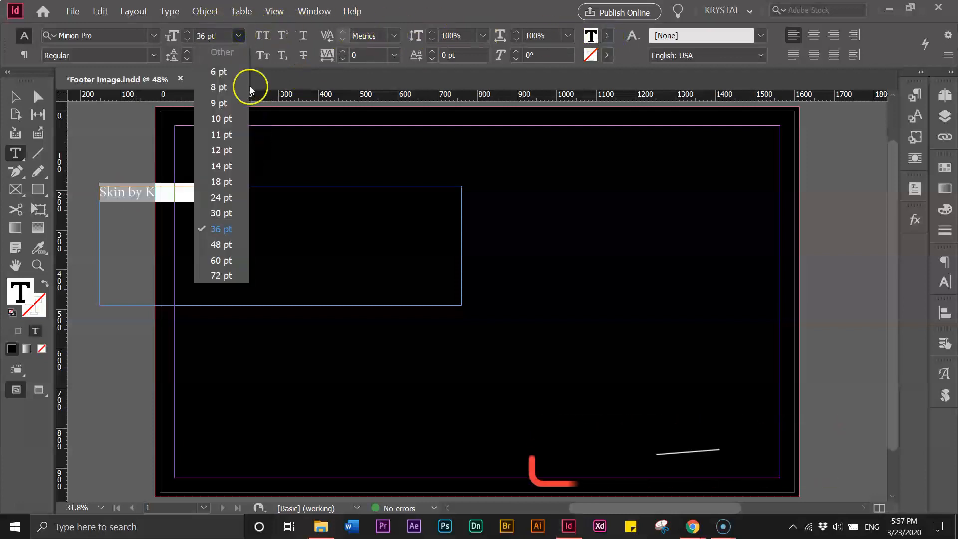
left_click(220, 268)
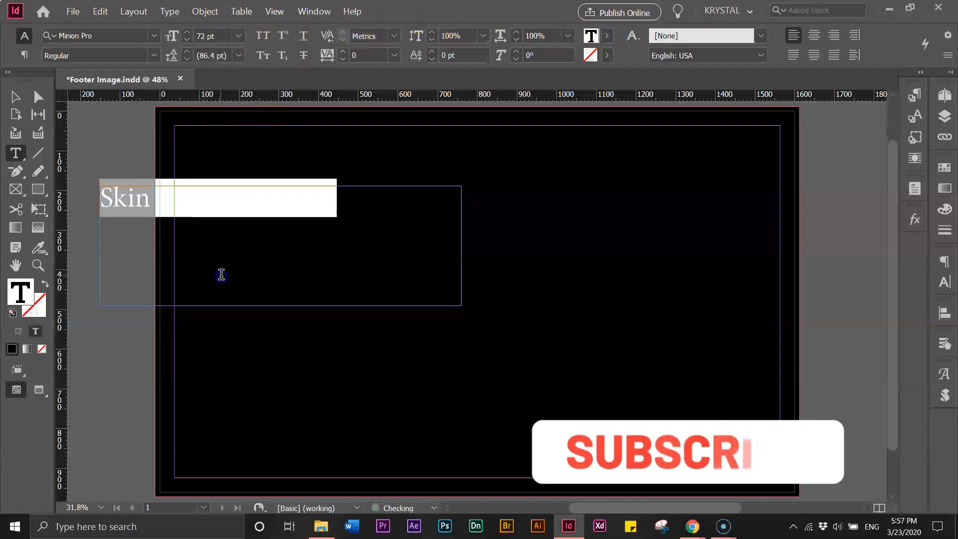
left_click(215, 35)
type("150")
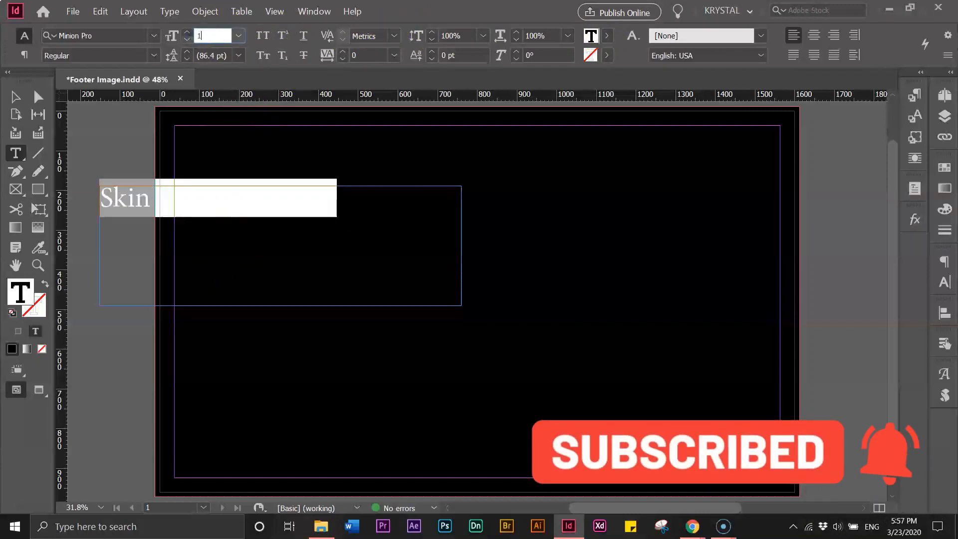
key("Return")
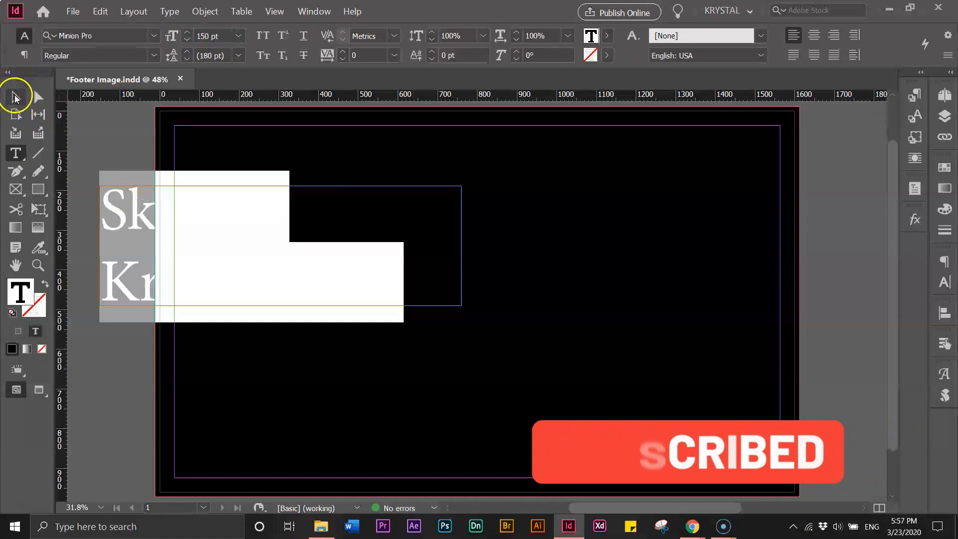
Apply the [Paper] fill colour to the text in the brand name frame, not to the frame itself
left_click(15, 96)
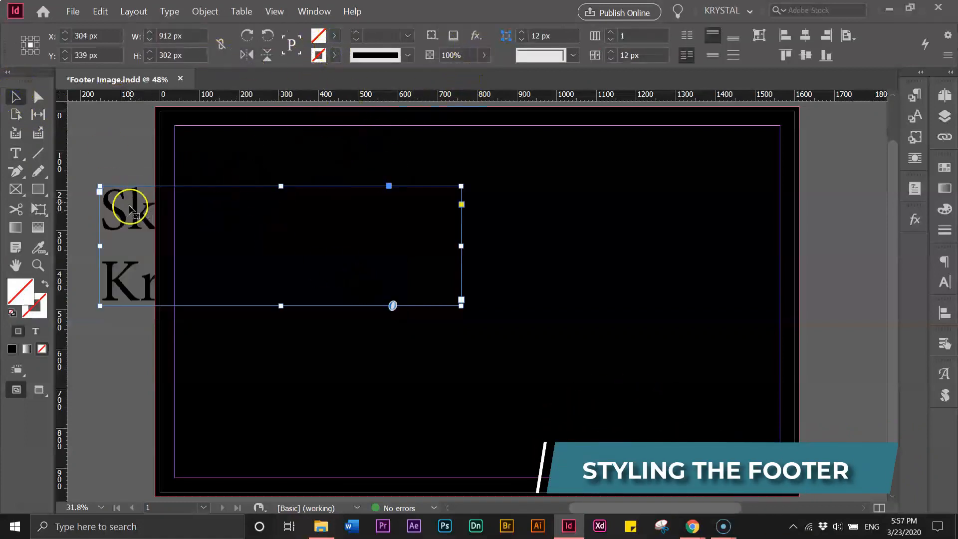
left_click(333, 39)
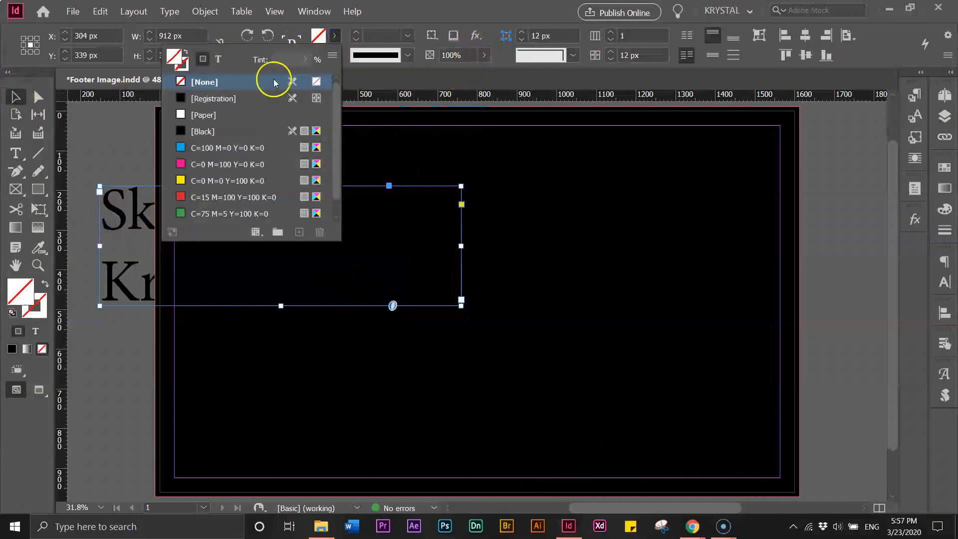
left_click(218, 59)
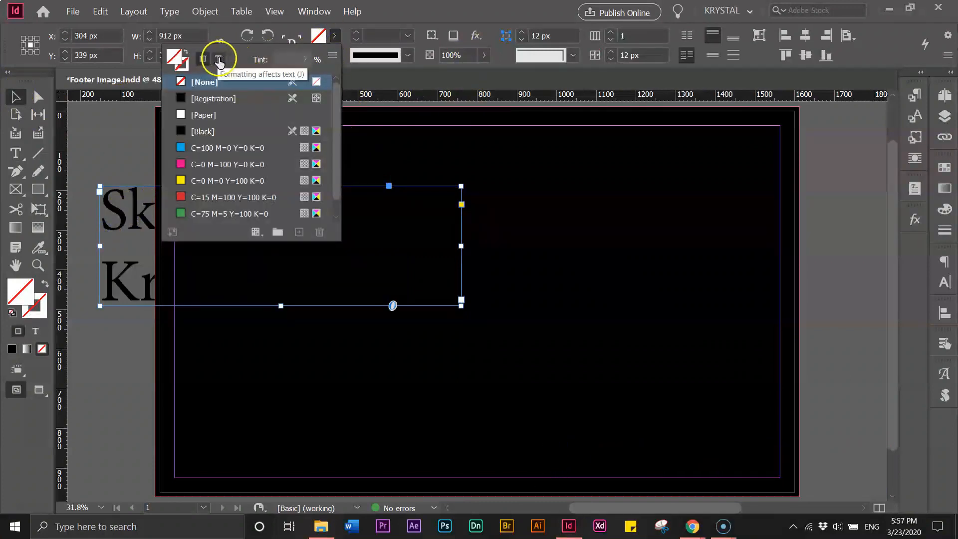
left_click(219, 60)
left_click(205, 114)
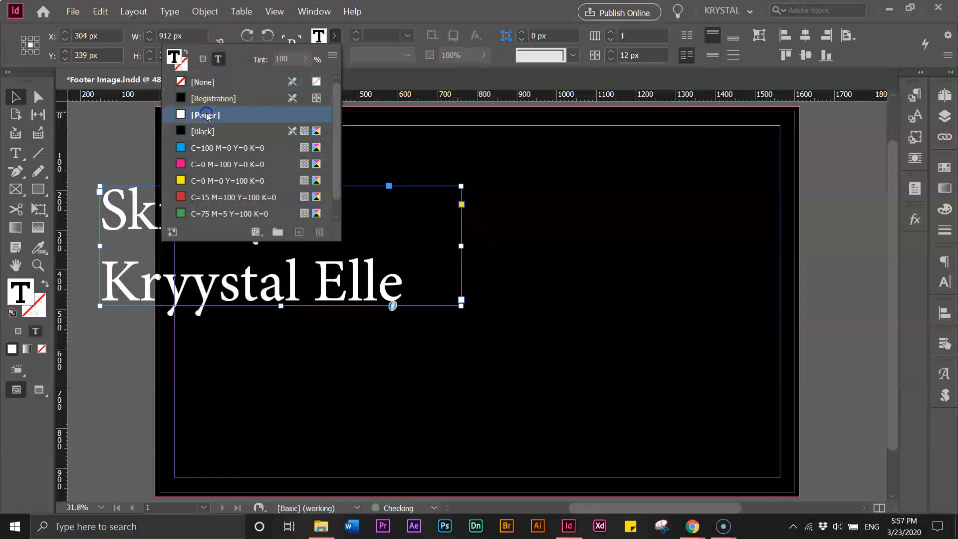
left_click(21, 88)
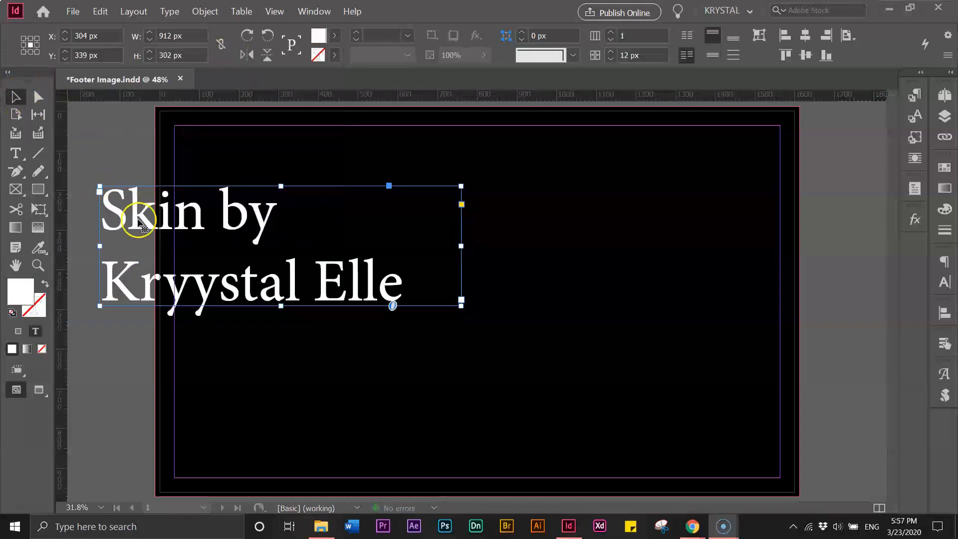
Delete the extra "y" in the brand text and break the line after "Skin by"
double_click(200, 299)
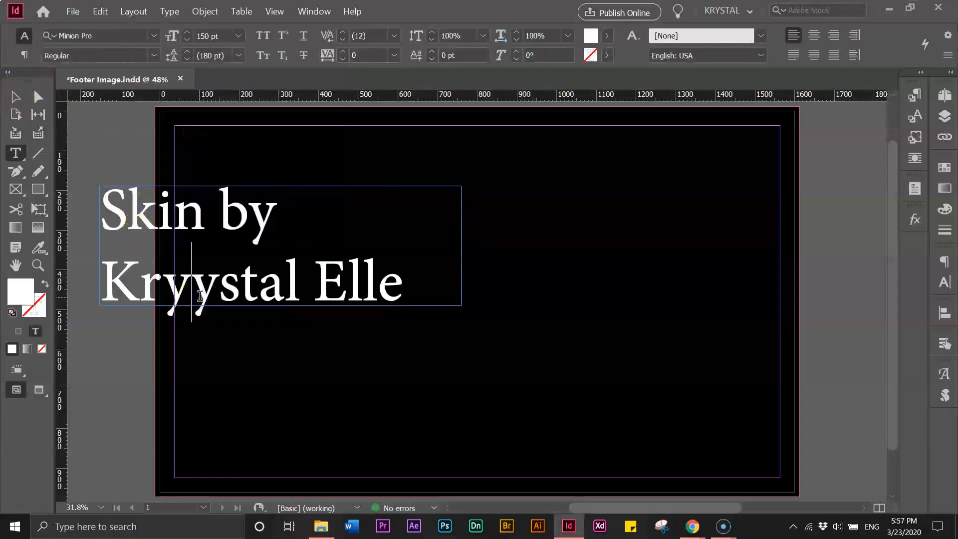
key("BackSpace")
left_click(12, 99)
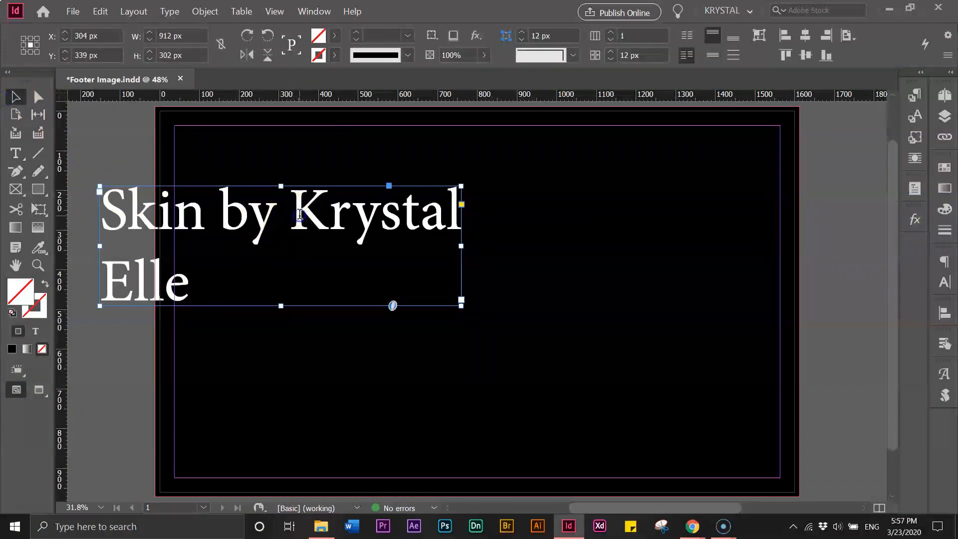
double_click(298, 217)
key("Return")
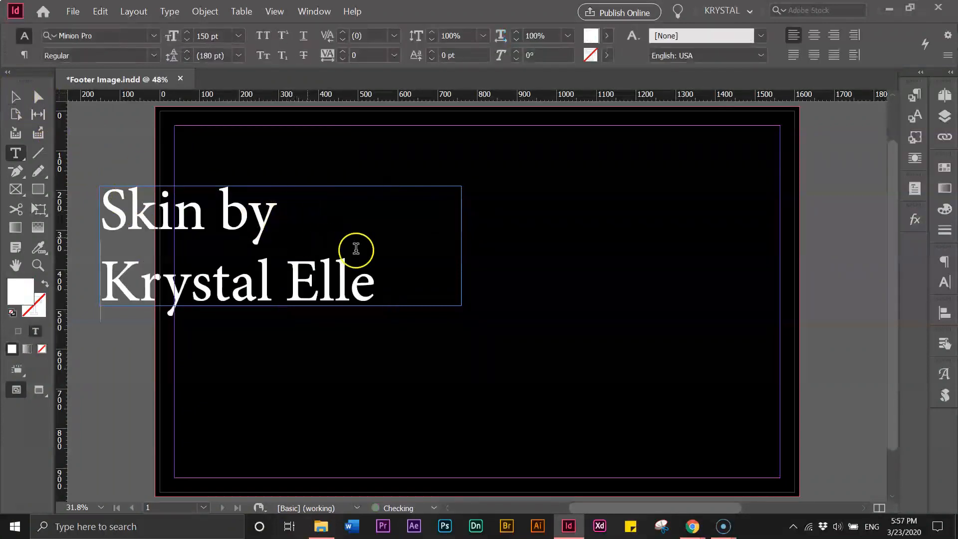
Cut the second line out of the brand text and fit the frame to the remaining "Skin by"
left_click_drag(377, 286, 117, 267)
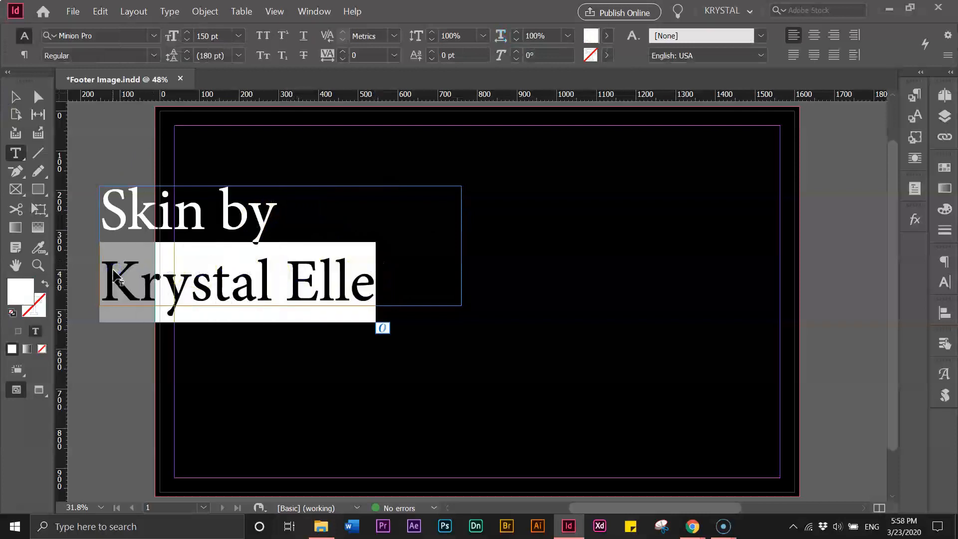
key("BackSpace")
left_click(141, 270)
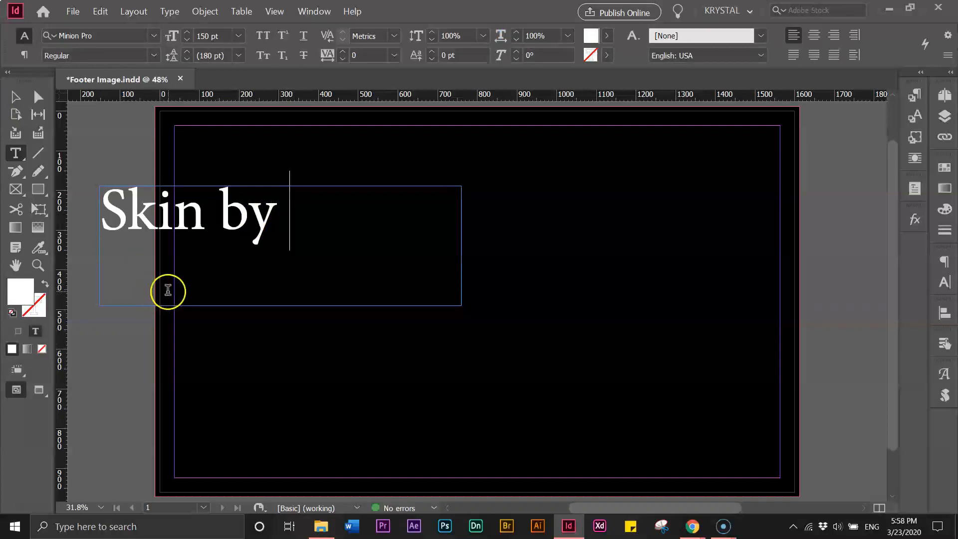
left_click(16, 98)
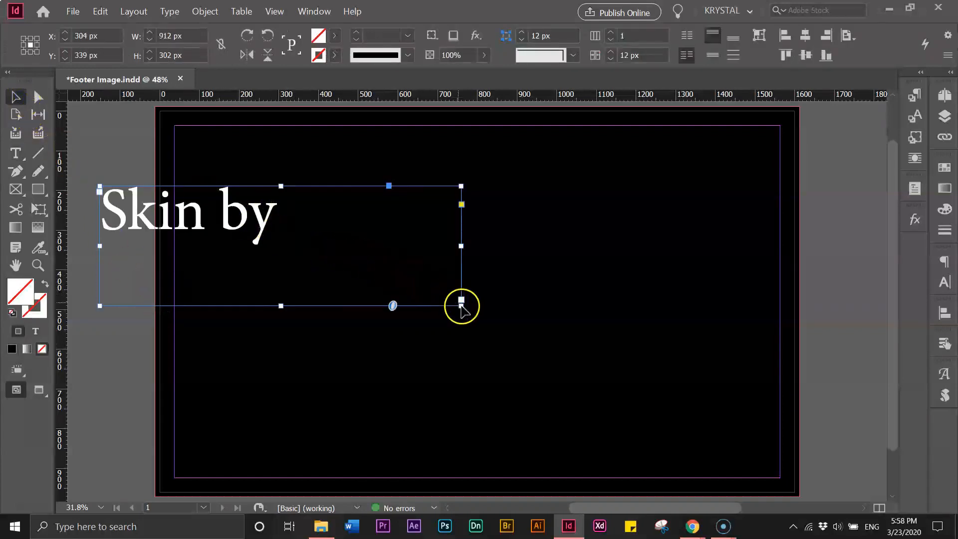
double_click(460, 305)
left_click(128, 305)
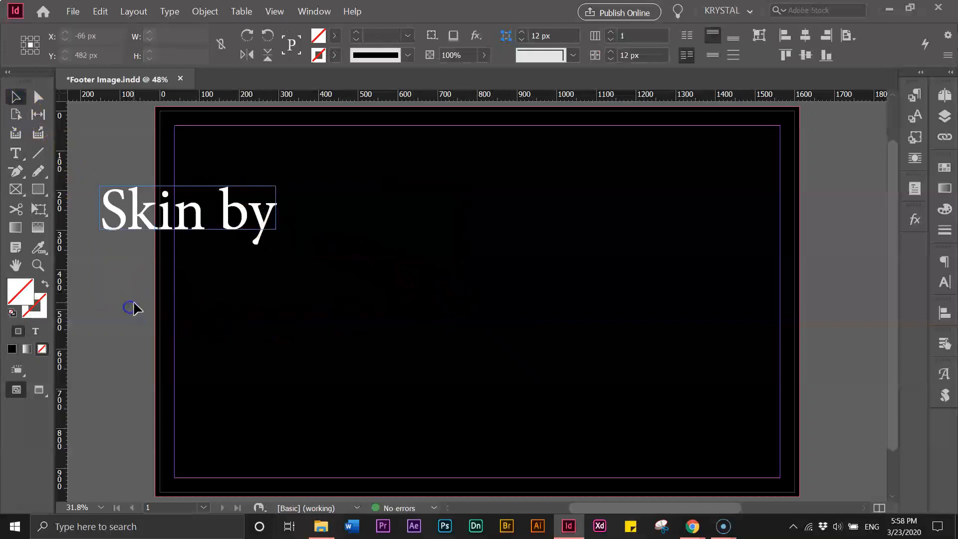
Paste the cut line as a separate text frame, widen it to about 766 px and fit its height to the single line
key("ctrl+v")
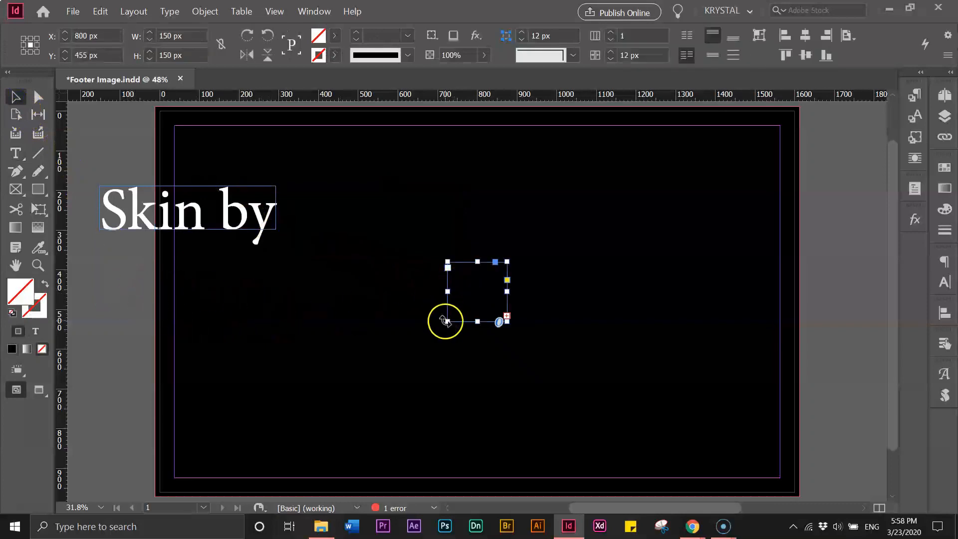
double_click(447, 321)
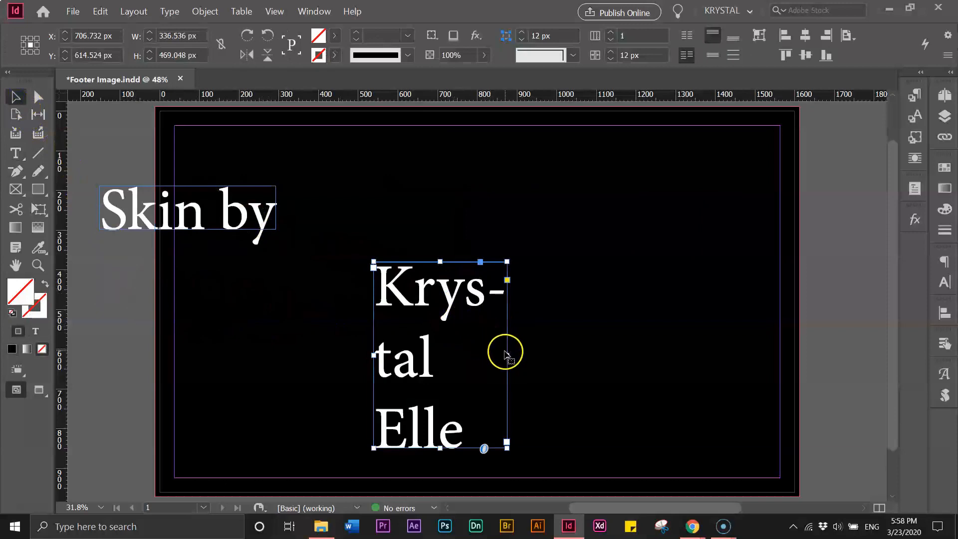
left_click_drag(507, 355, 678, 355)
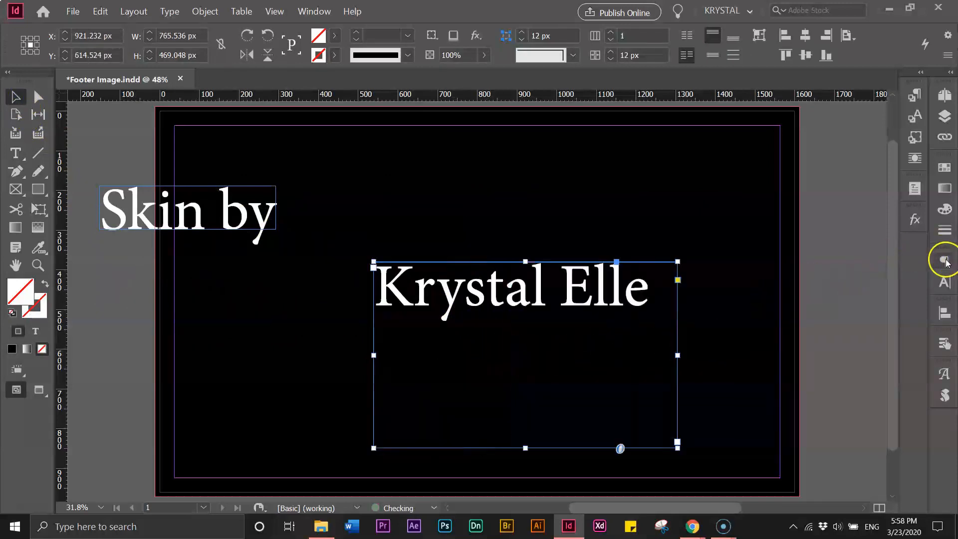
left_click(944, 259)
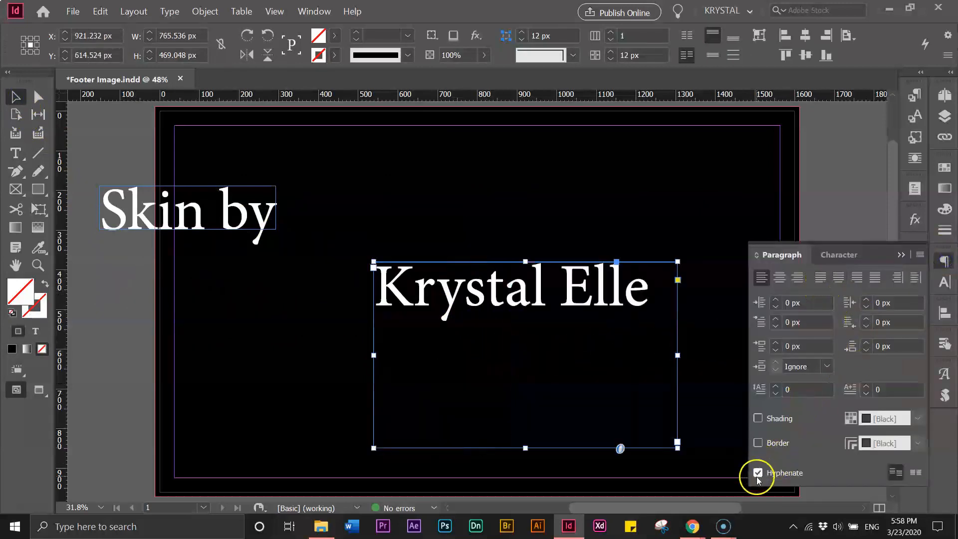
left_click(901, 253)
double_click(522, 448)
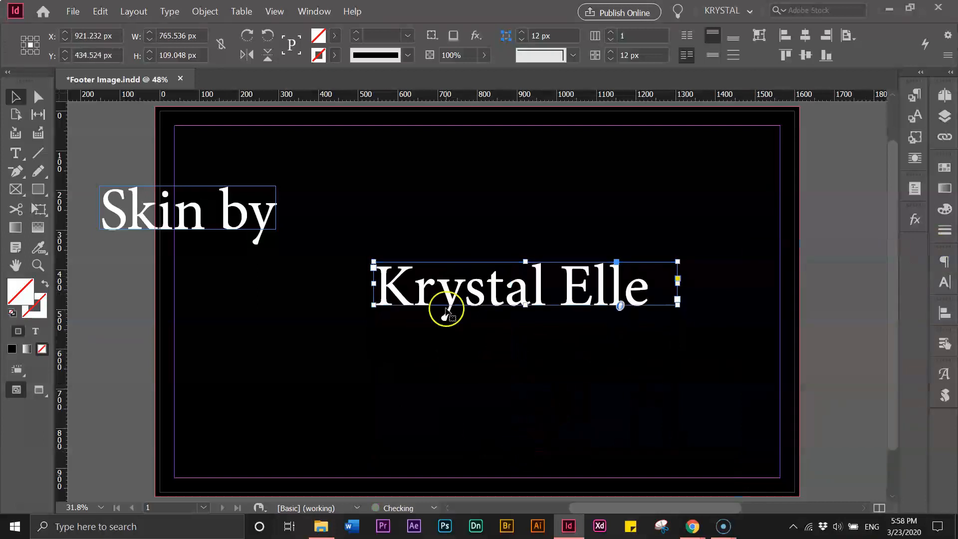
Move both text frames onto the page, with the second line below "Skin by" and their left edges aligned
left_click_drag(449, 309, 330, 342)
left_click_drag(115, 199, 255, 204)
left_click_drag(302, 334, 274, 295)
left_click(275, 232)
left_click(282, 294)
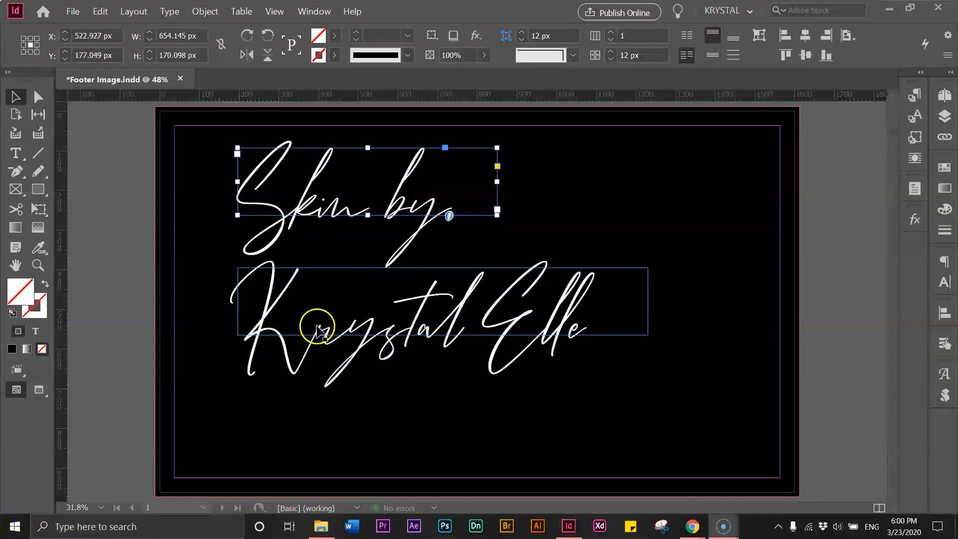
Check which font is applied to the "Skin by" text
triple_click(309, 197)
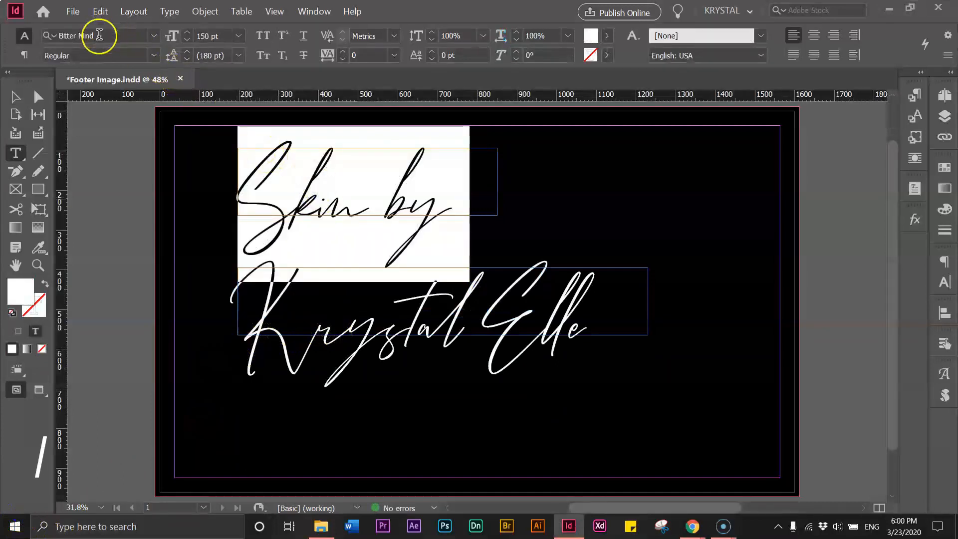
left_click(106, 34)
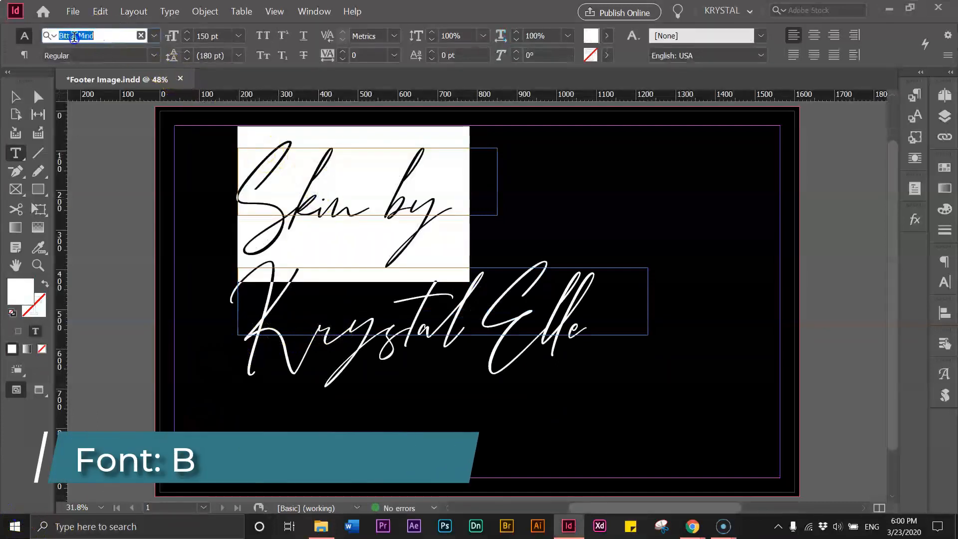
left_click(15, 98)
Move the second line's frame up and to the right so it sits staggered just beneath "Skin by"
left_click(277, 214)
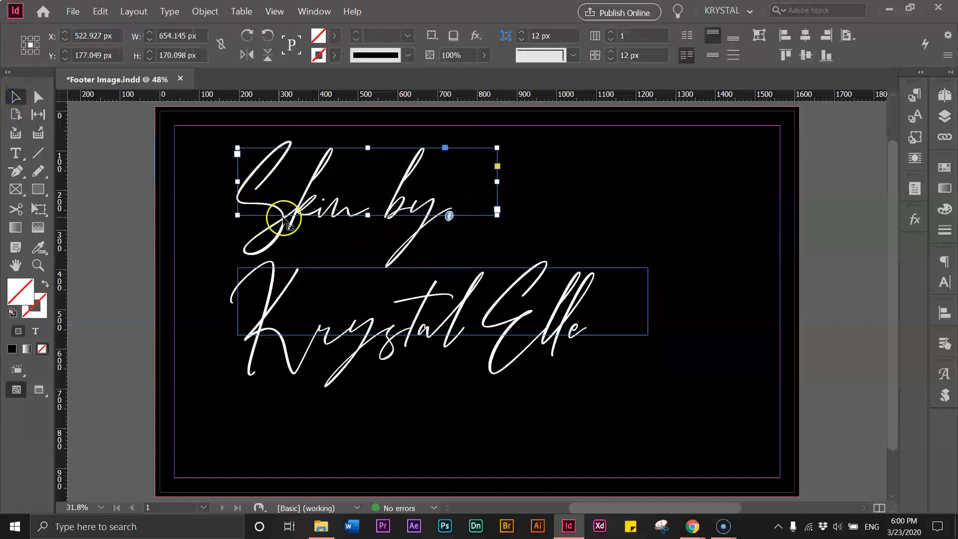
left_click(288, 299, "shift")
left_click_drag(299, 307, 329, 269)
Rotate both brand text frames together so the lines slope upward to the right, keeping the black background in place
left_click(268, 203)
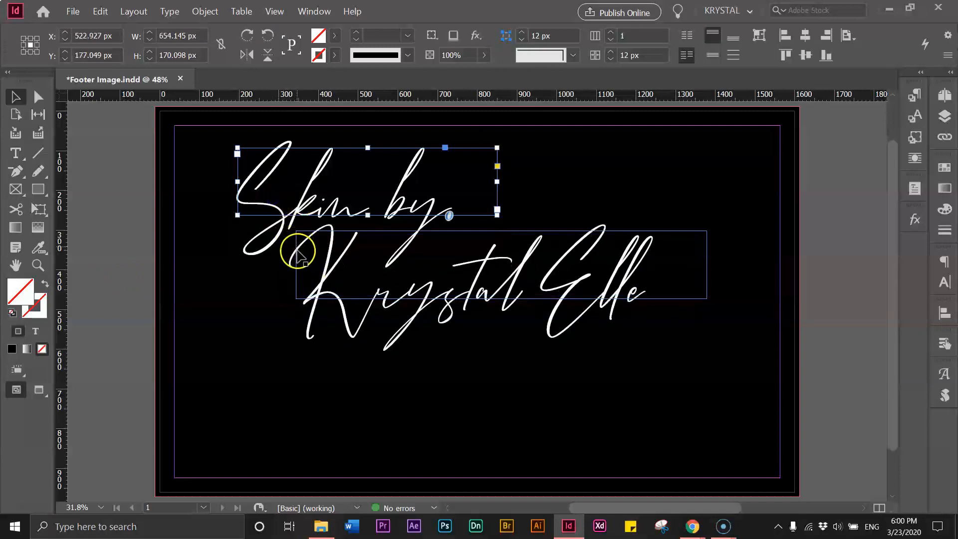
left_click(299, 264, "shift")
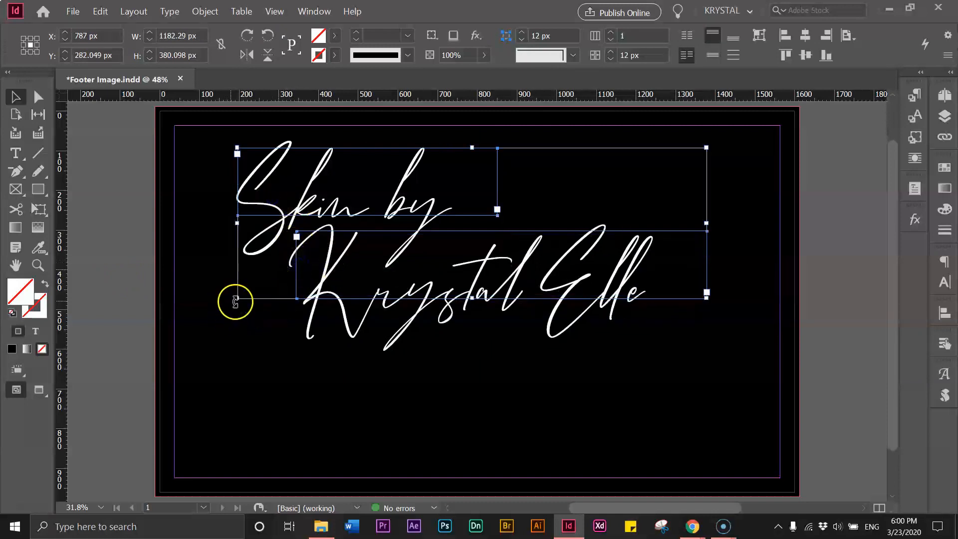
left_click_drag(233, 299, 331, 374)
left_click_drag(396, 267, 344, 273)
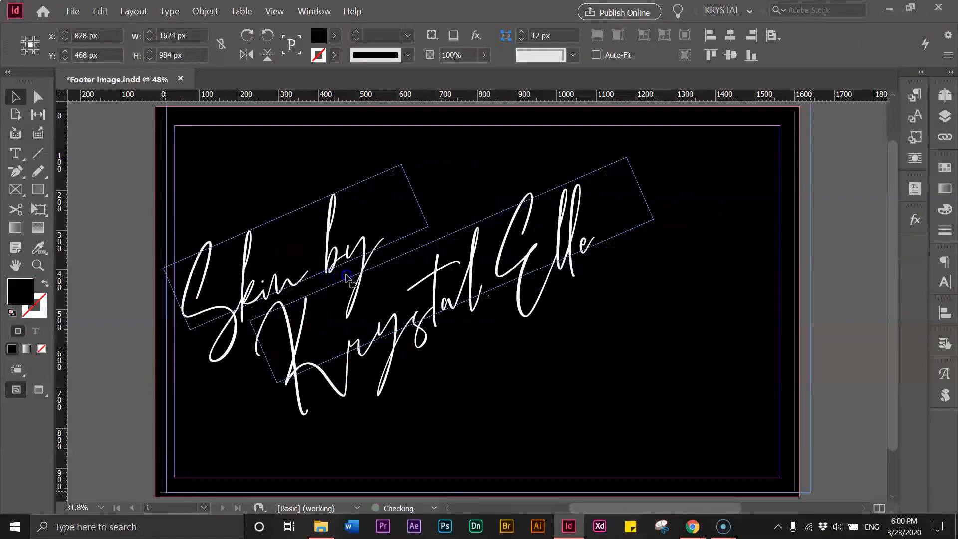
key("ctrl+z")
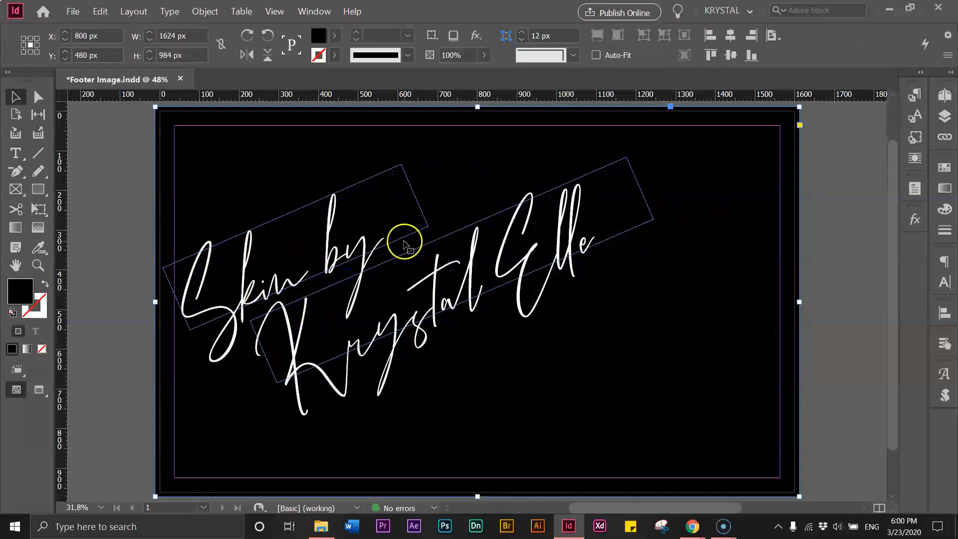
Move the two rotated text frames together toward the page's upper-left corner
left_click(405, 240)
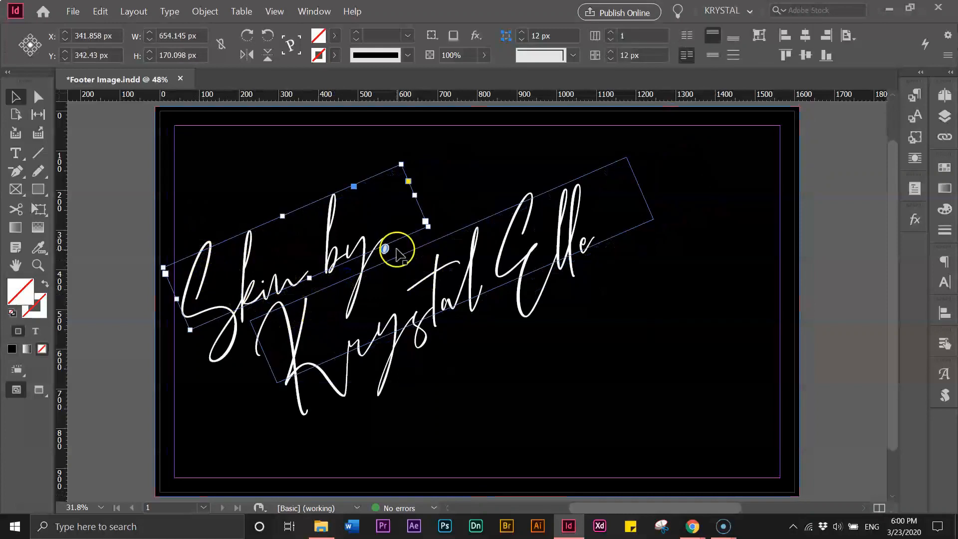
left_click(397, 261, "shift")
left_click_drag(384, 242, 368, 210)
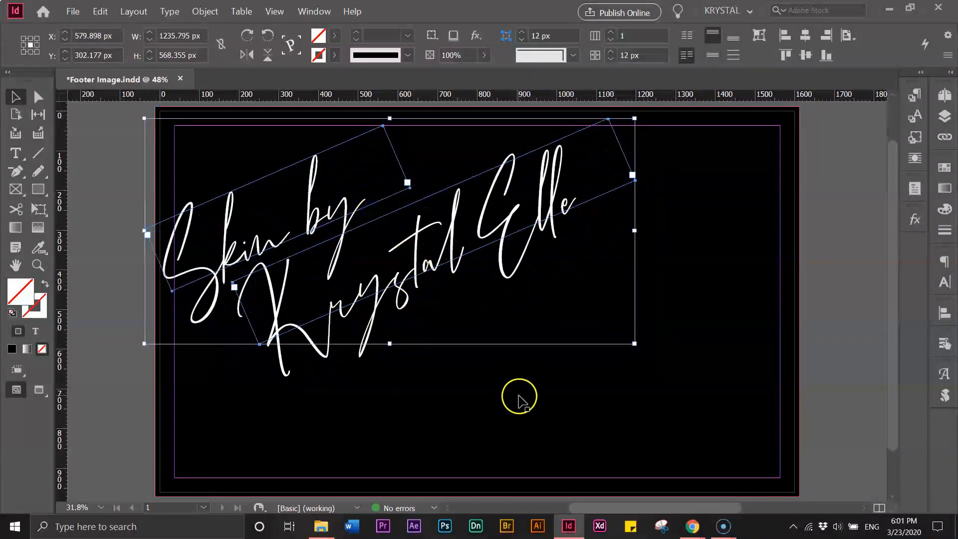
left_click(461, 319)
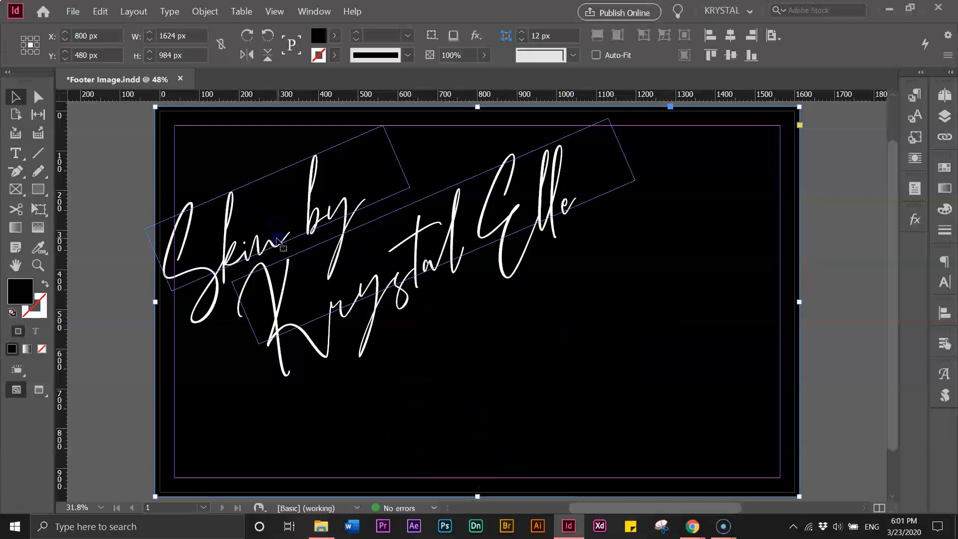
Scale both brand text frames down together to about 1058 by 487 px and keep them in the page's upper-left area
left_click(277, 246)
left_click(285, 262, "shift")
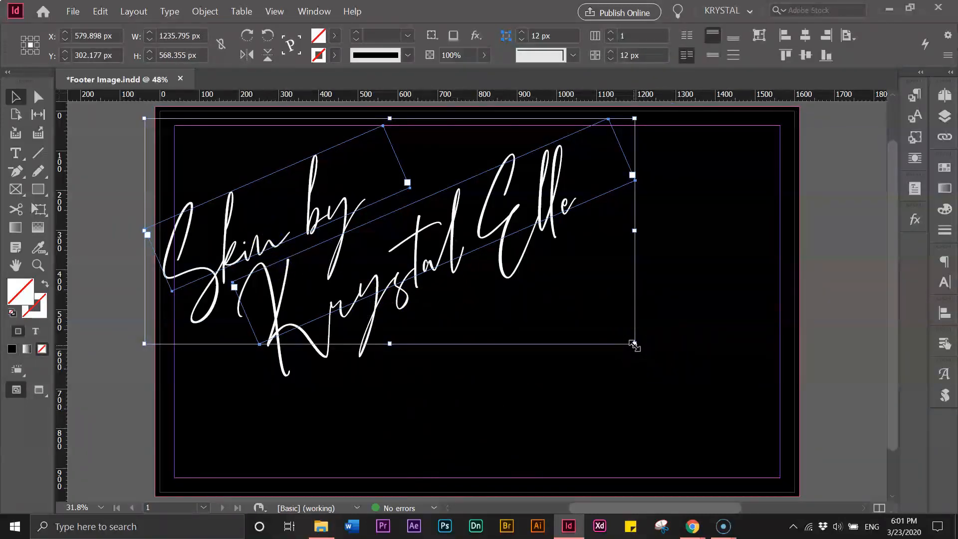
left_click_drag(633, 344, 565, 293)
left_click_drag(434, 280, 328, 238)
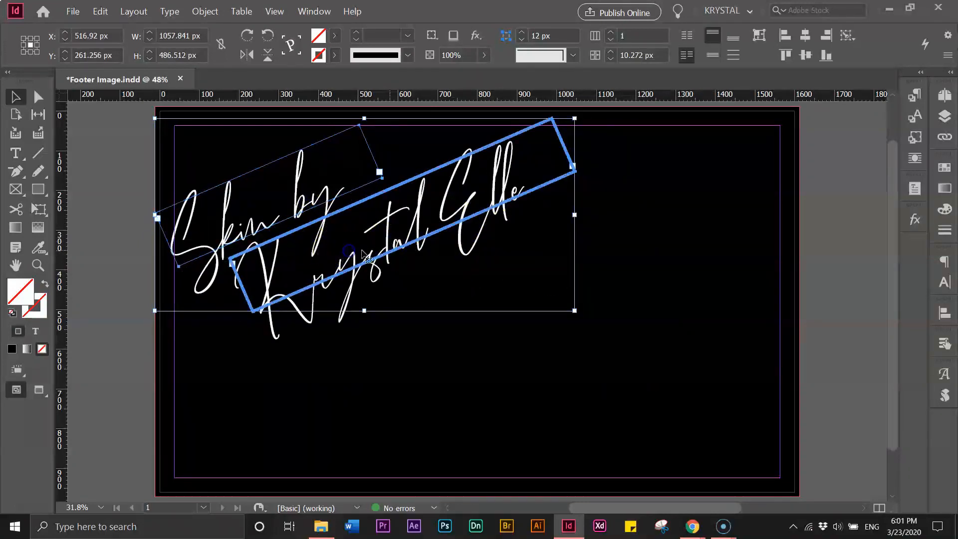
left_click(505, 275)
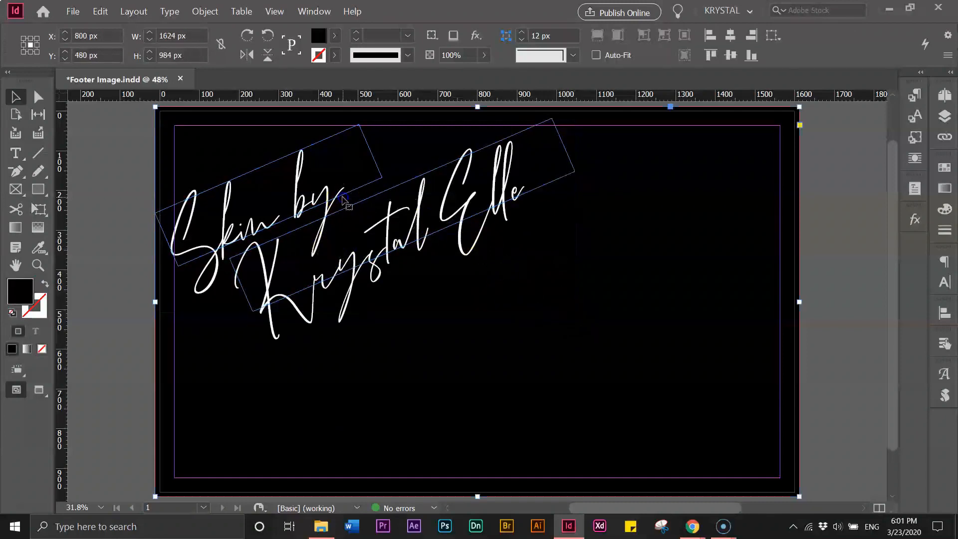
left_click(347, 213, "shift")
left_click(228, 195, "shift")
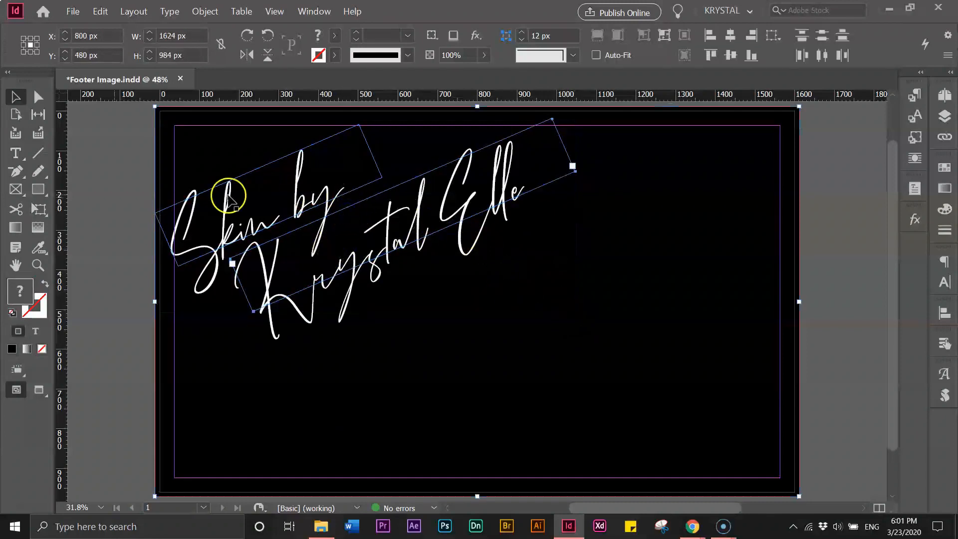
left_click(102, 205)
Rotate both brand text frames clockwise to a gentler slope, about 1058 by 417 px overall
left_click(169, 209)
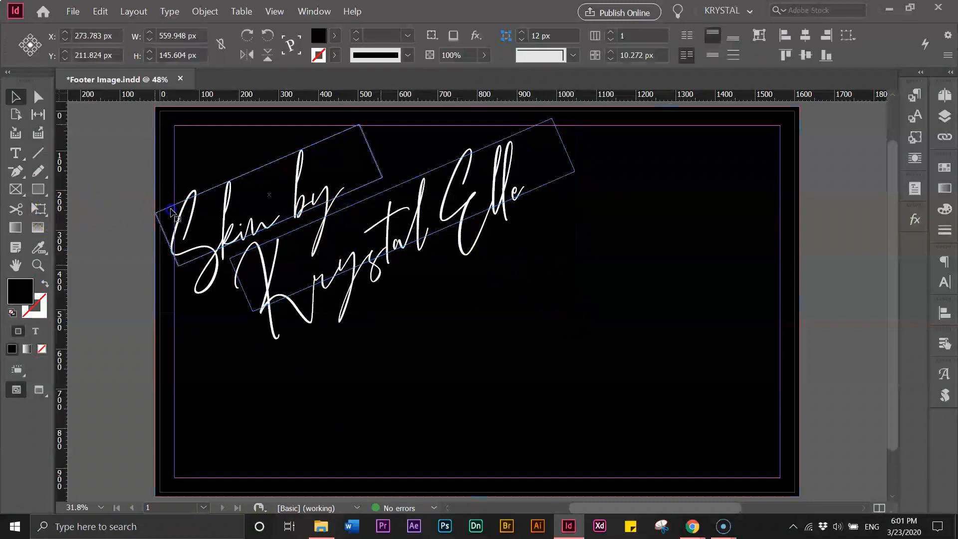
left_click(299, 235, "shift")
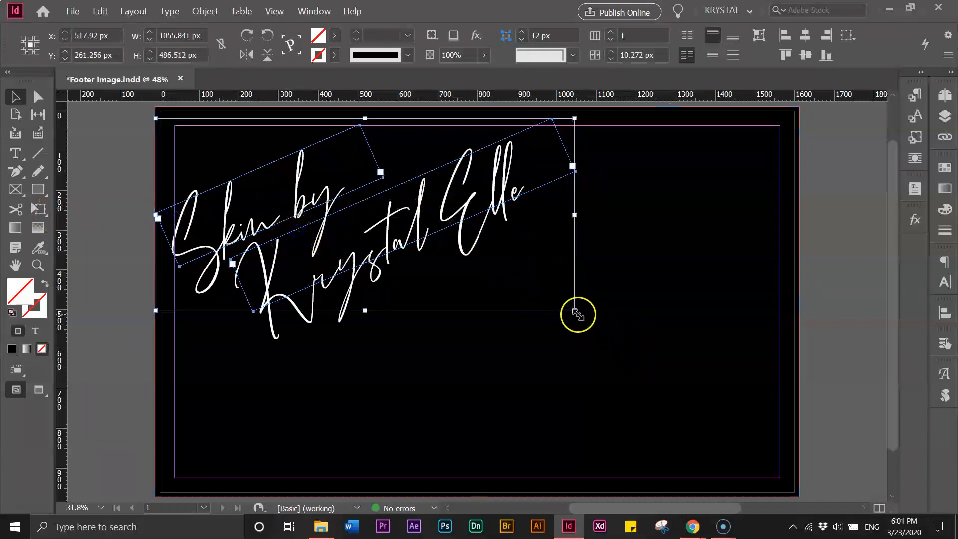
left_click_drag(583, 315, 548, 338)
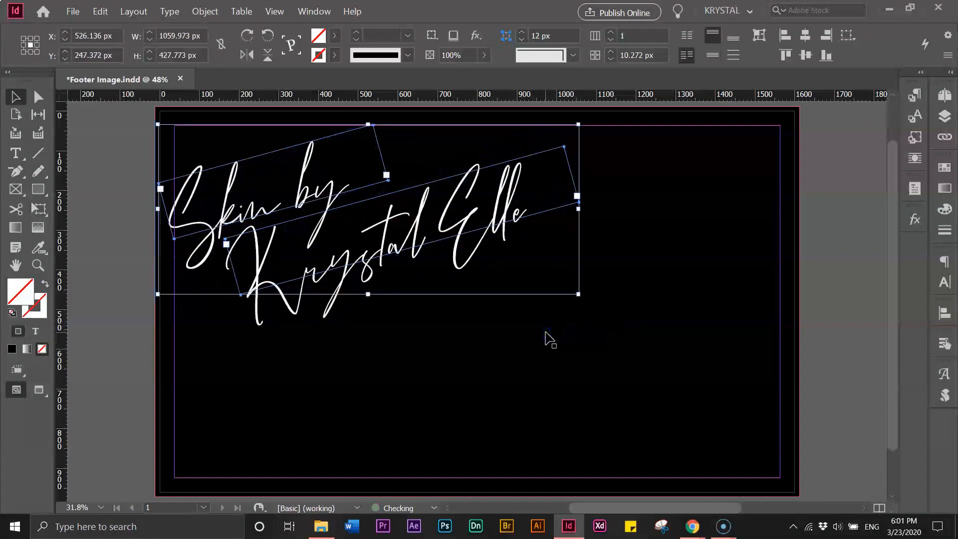
left_click_drag(582, 300, 581, 308)
left_click_drag(404, 249, 404, 248)
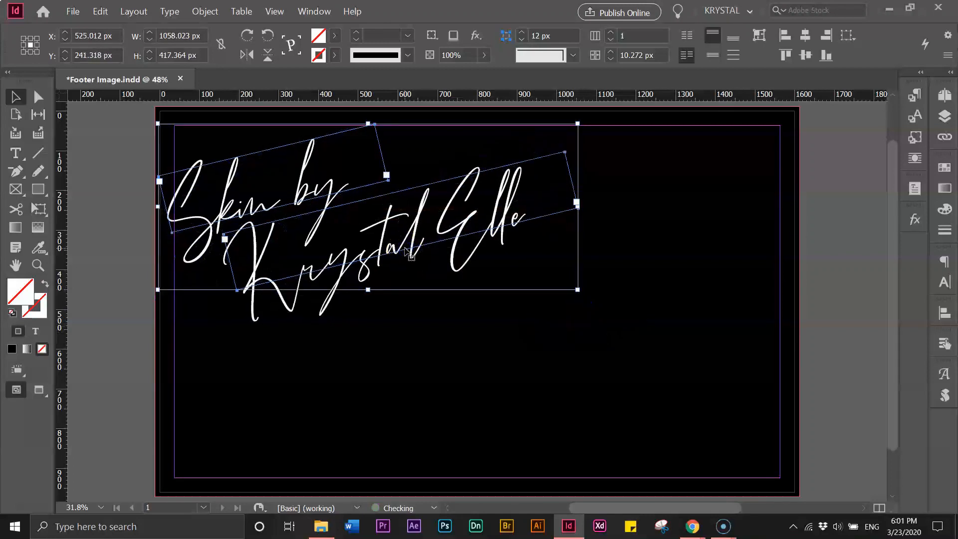
Nudge both brand text frames up about 22 px and right 3 px, to X 528.012 px and Y 219.318 px
key("Up")
key("Up")
key("Up")
key("Up")
key("Up")
key("Up")
key("Up")
key("Up")
key("Up")
key("Up")
key("Up")
key("Up")
key("Up")
key("Up")
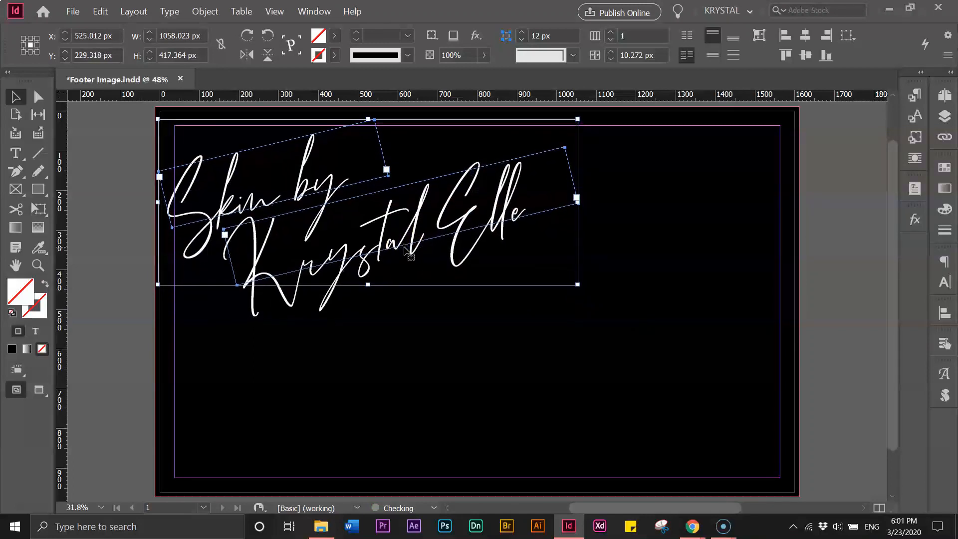
key("Right")
key("Right")
key("Right")
key("Up")
key("Up")
key("Up")
key("Up")
key("Up")
key("Up")
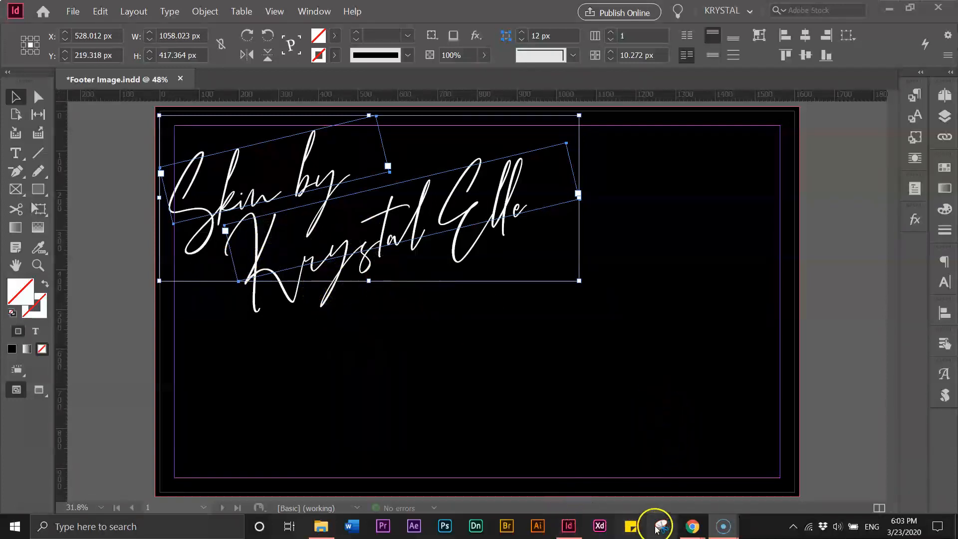
Switch to the Fenty Beauty site in Chrome, examine the lettering of its footer image, and return to InDesign
mouse_move(689, 524)
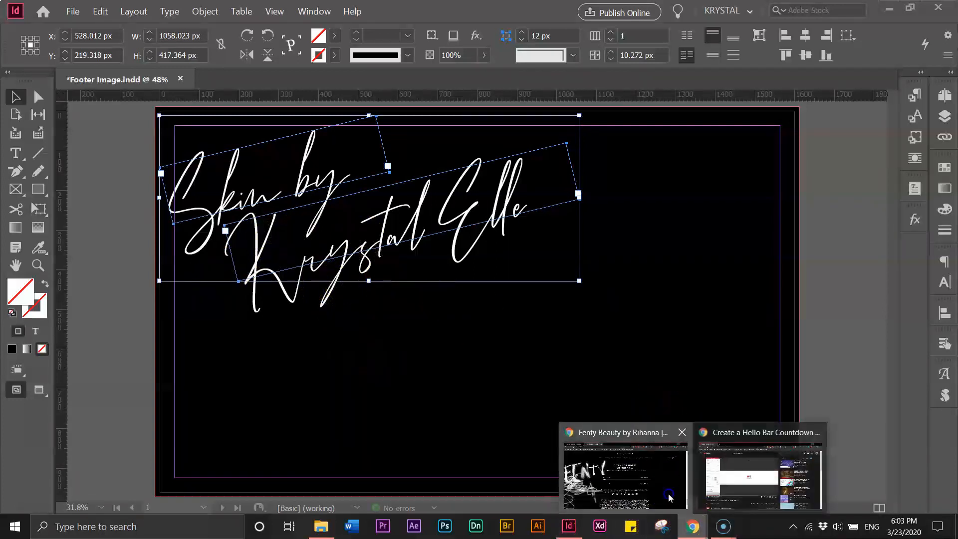
left_click(643, 474)
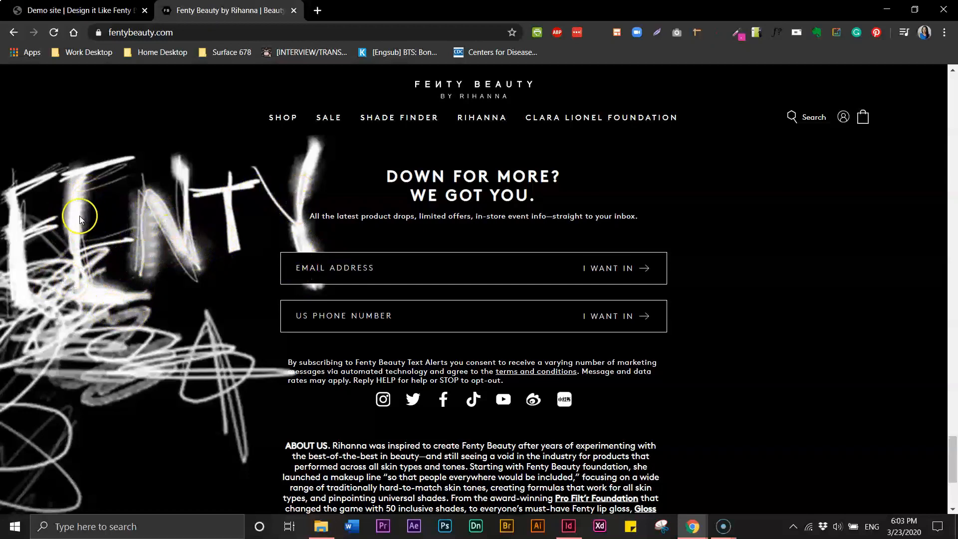
left_click(886, 9)
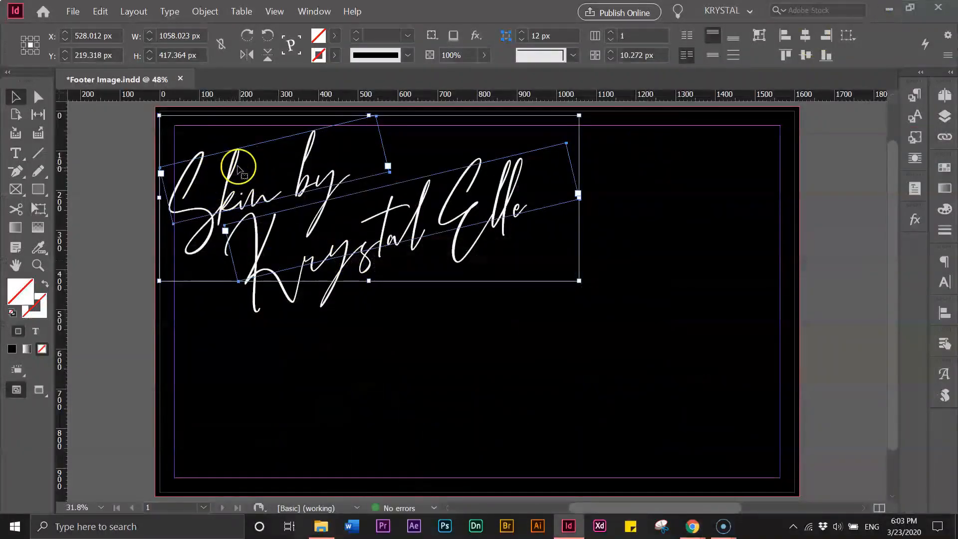
Apply an Outer Glow effect to both brand text frames, compare it with the preview off, and set the glow size to 20 px
left_click(474, 38)
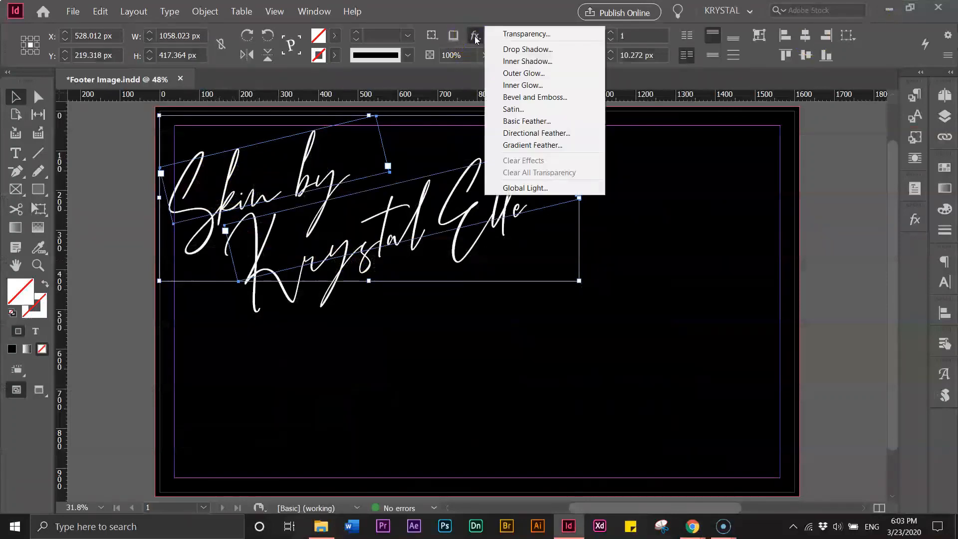
left_click(524, 74)
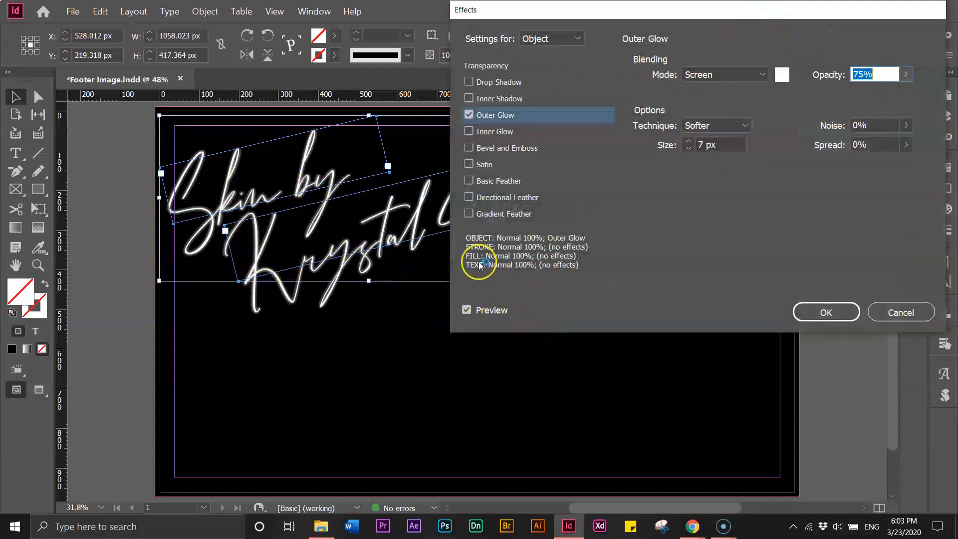
left_click(466, 310)
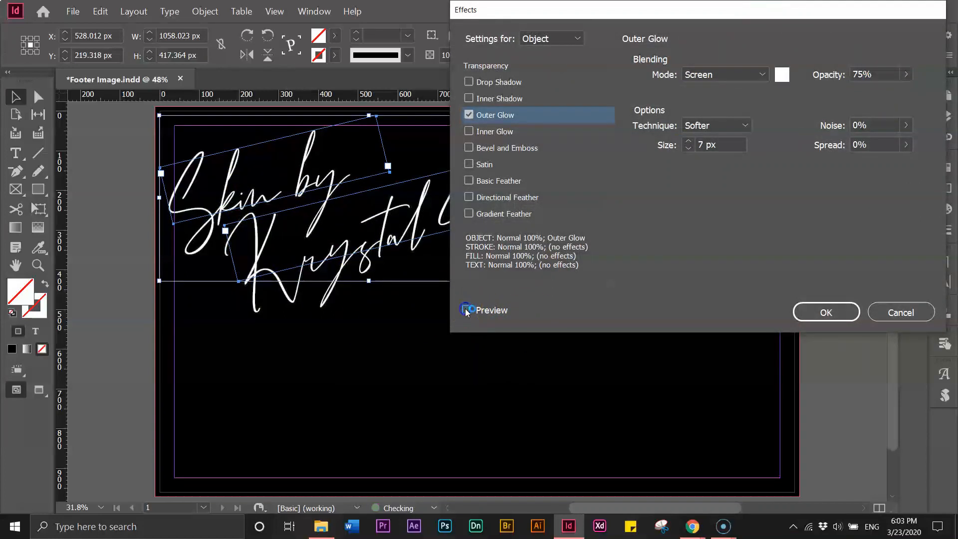
left_click(466, 310)
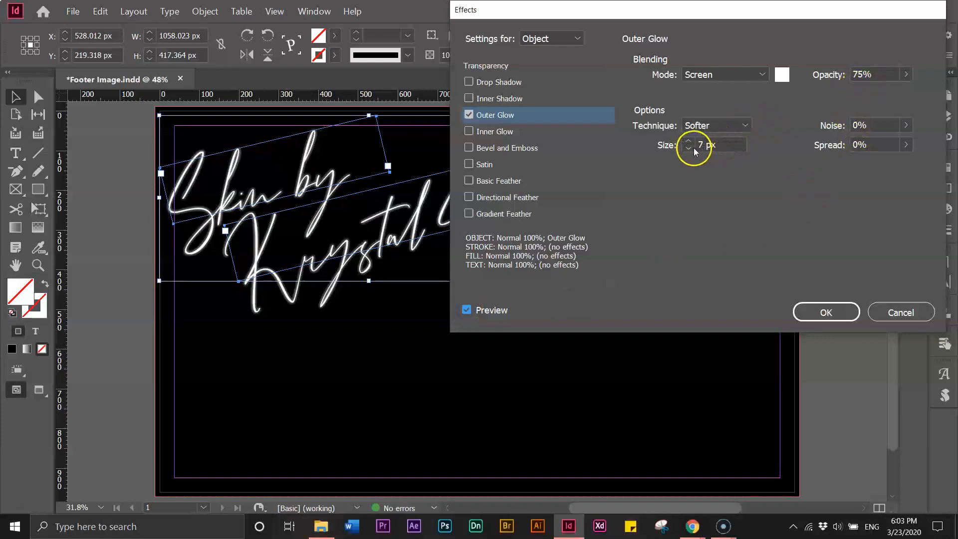
left_click_drag(720, 144, 689, 146)
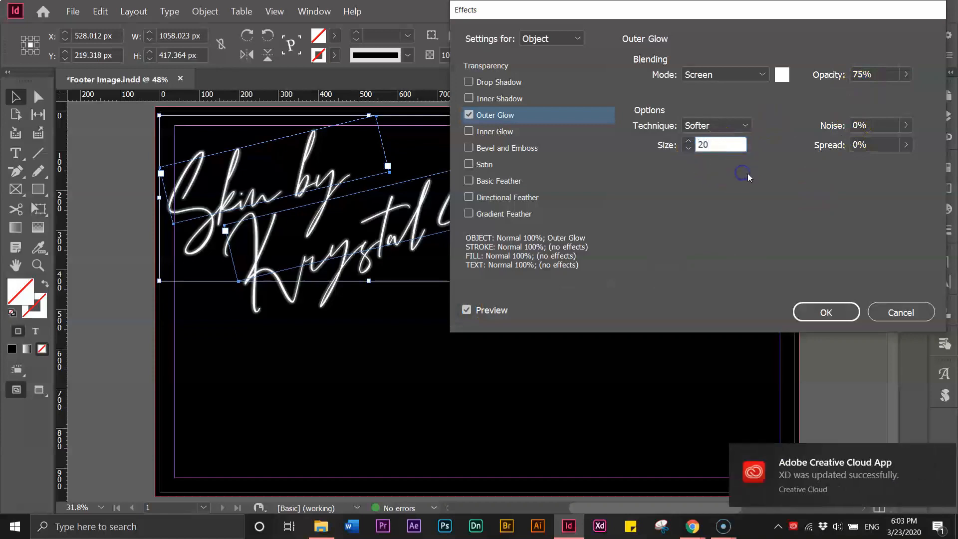
left_click(934, 455)
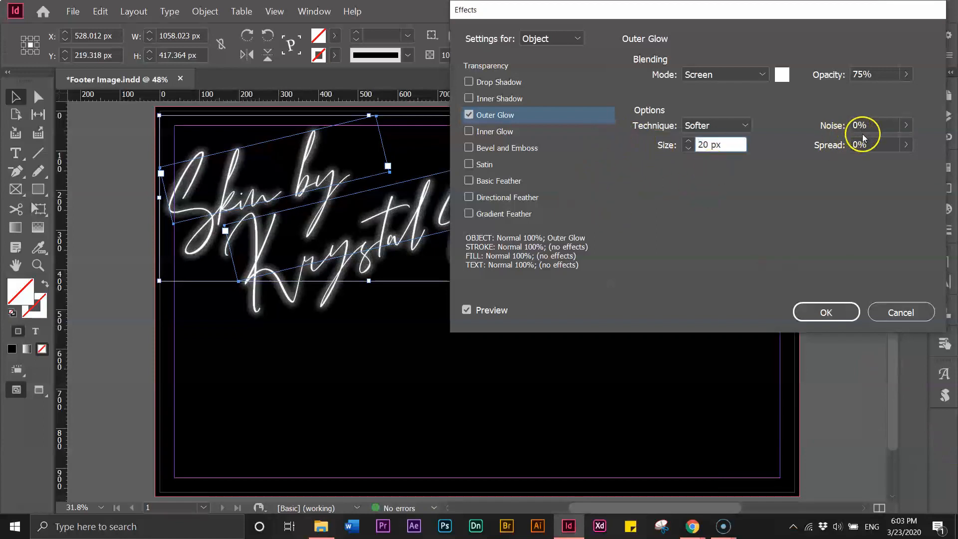
Set the outer glow's spread to 6% and its noise to 3%
left_click(905, 145)
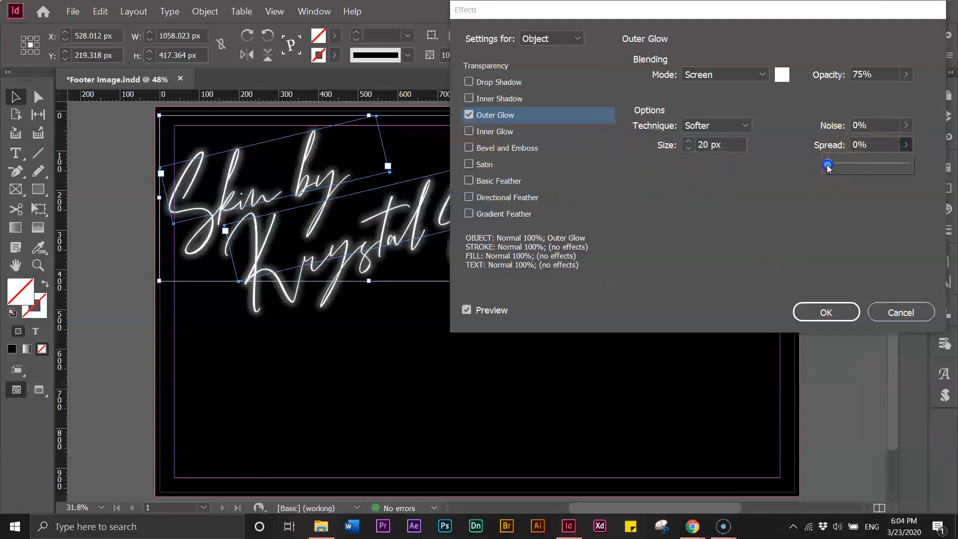
left_click_drag(827, 168, 832, 168)
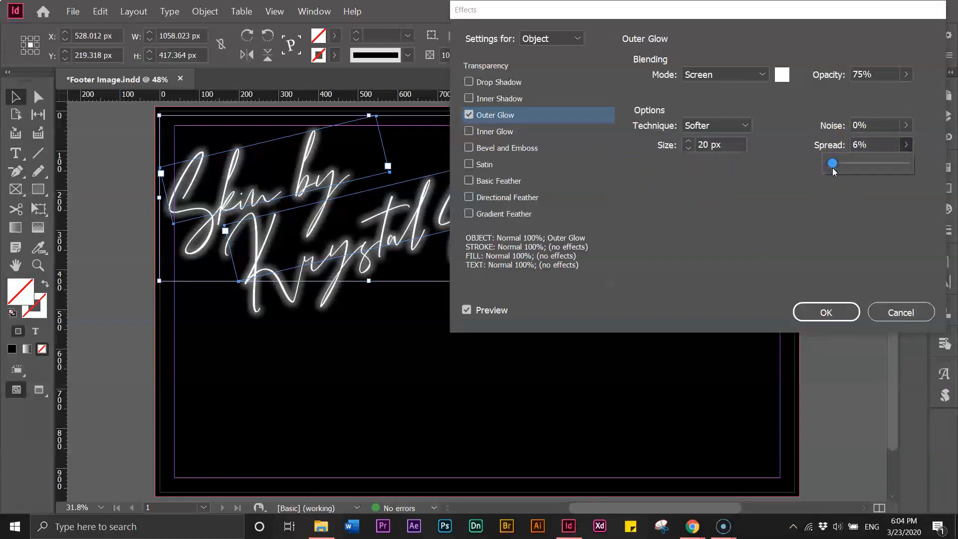
left_click(868, 132)
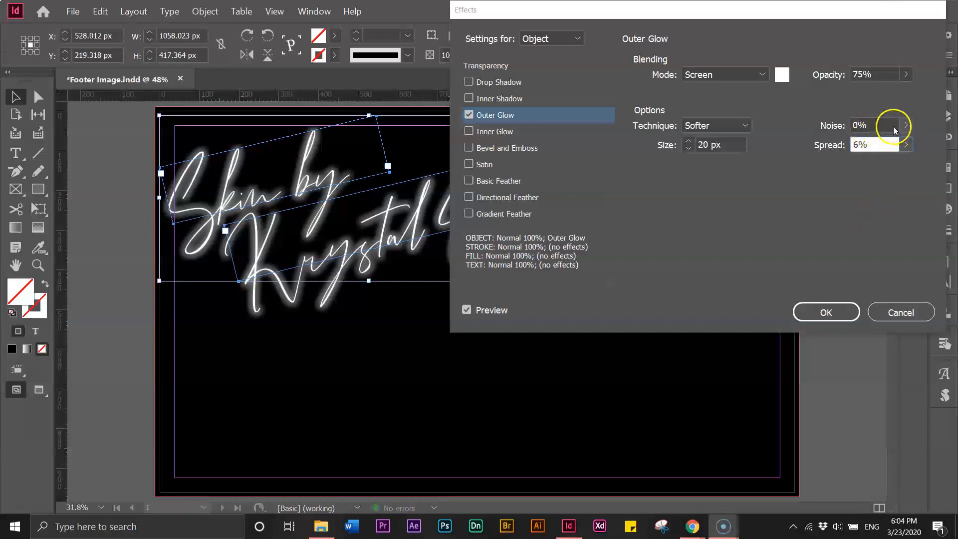
left_click(854, 124)
type("3")
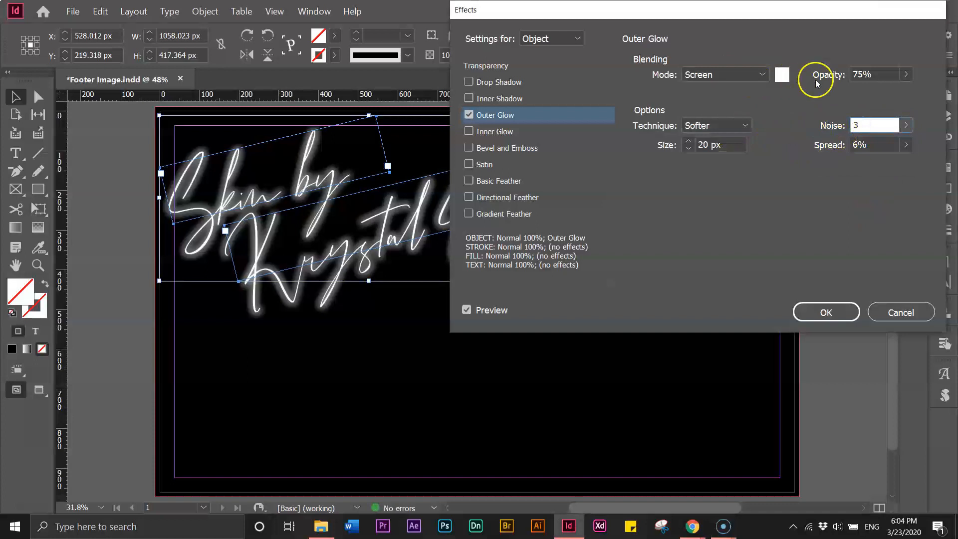
left_click(866, 74)
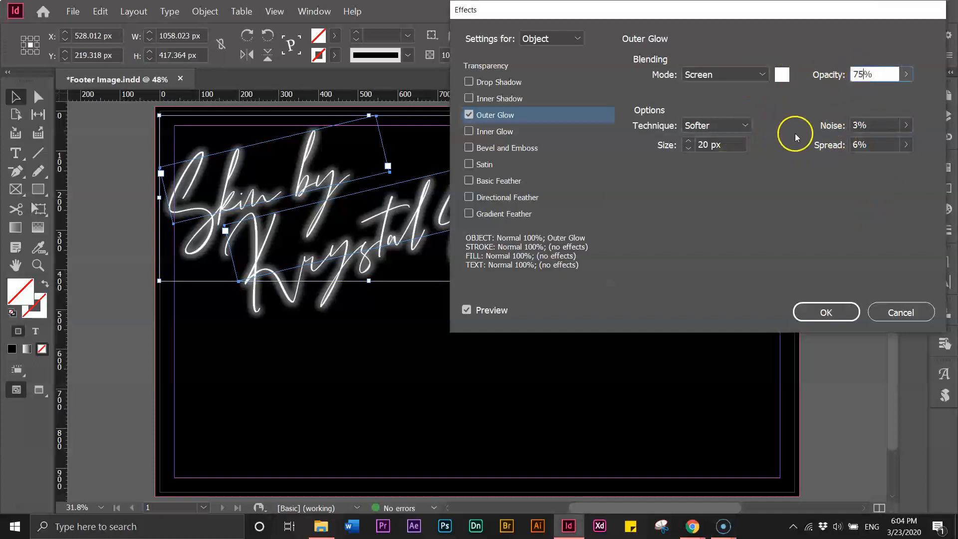
Reduce the outer glow's spread to 4% and its size to 17 px, and apply the effect to the brand text
left_click(905, 145)
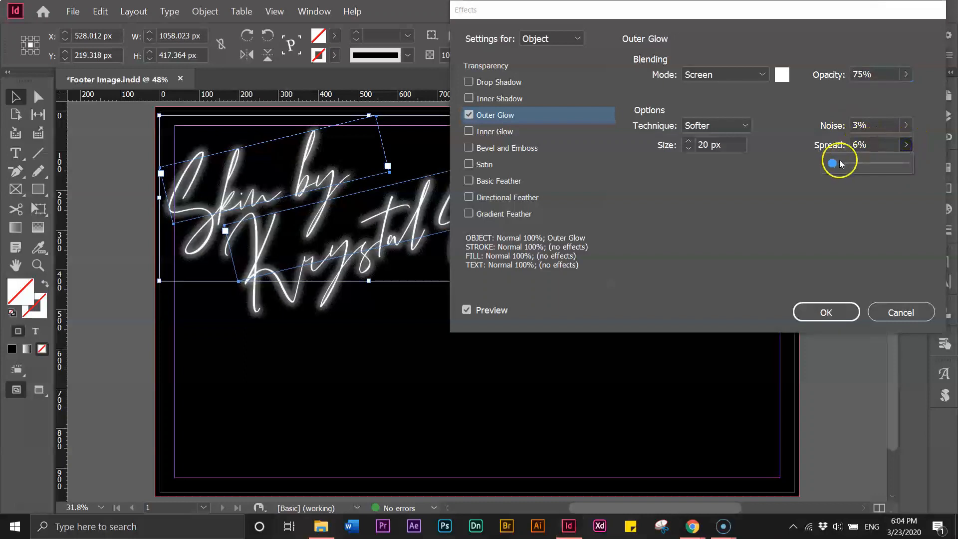
left_click(866, 145)
left_click_drag(865, 145, 846, 147)
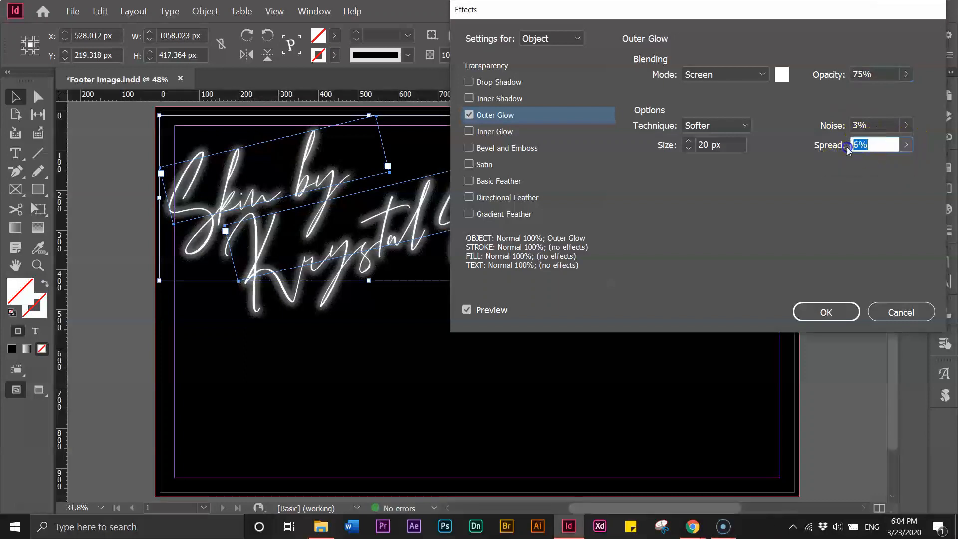
type("4")
left_click(861, 126)
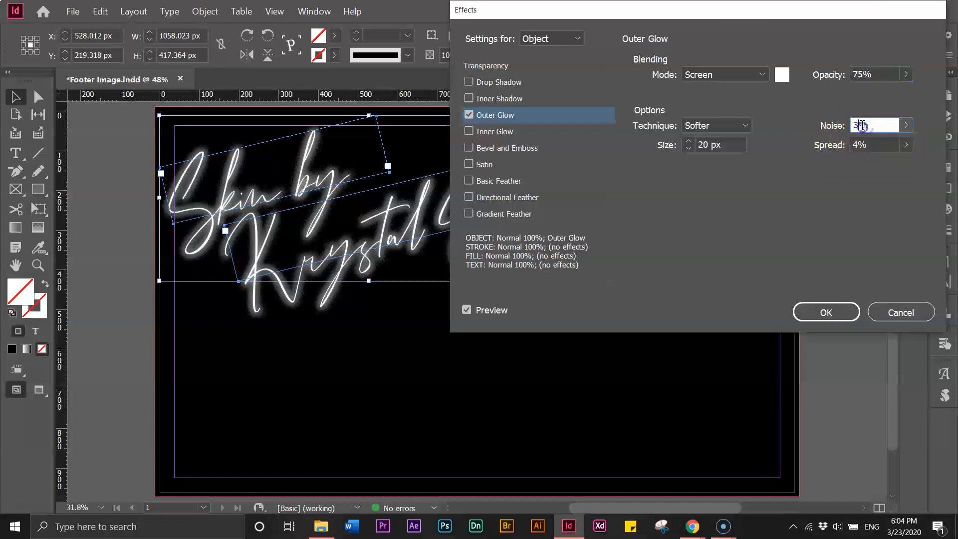
left_click(688, 150)
left_click(688, 150)
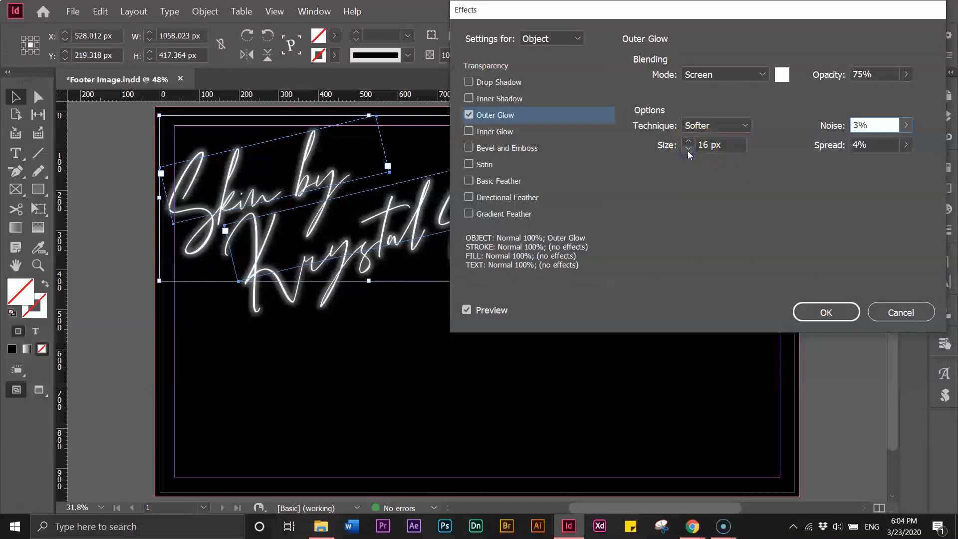
left_click(689, 141)
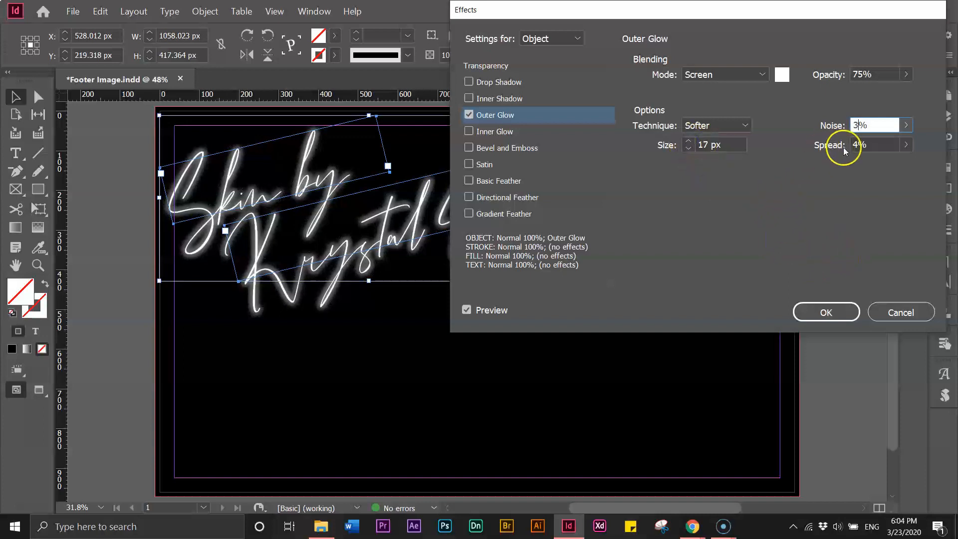
left_click(823, 311)
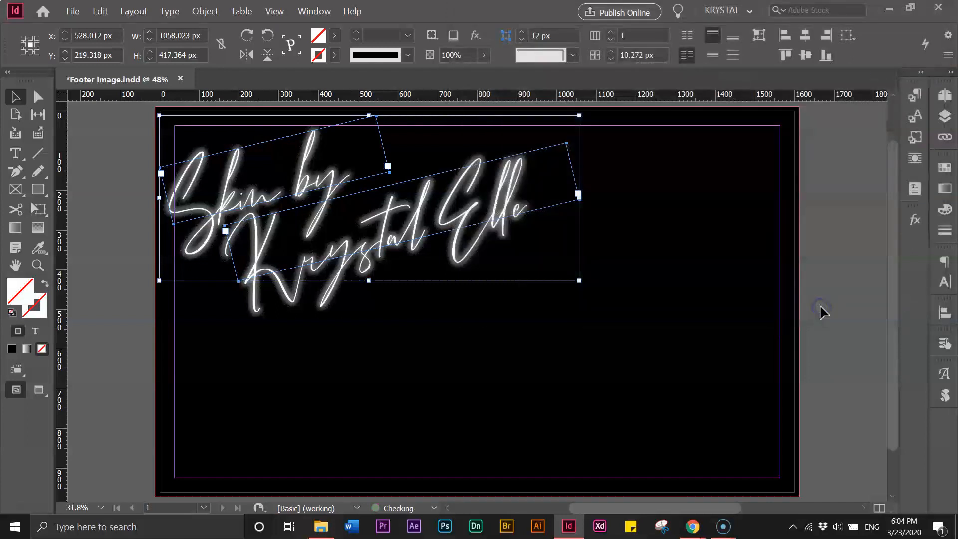
Export the page as Footer Image.jpg into the Design it Like Fenty Beauty folder, with High quality, 150 ppi and RGB color
left_click_drag(890, 172, 894, 147)
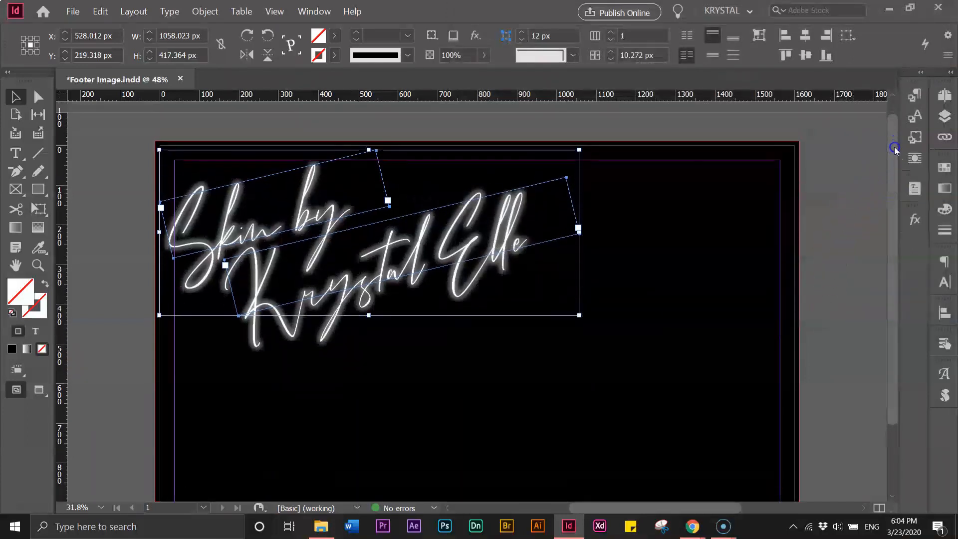
left_click(122, 186)
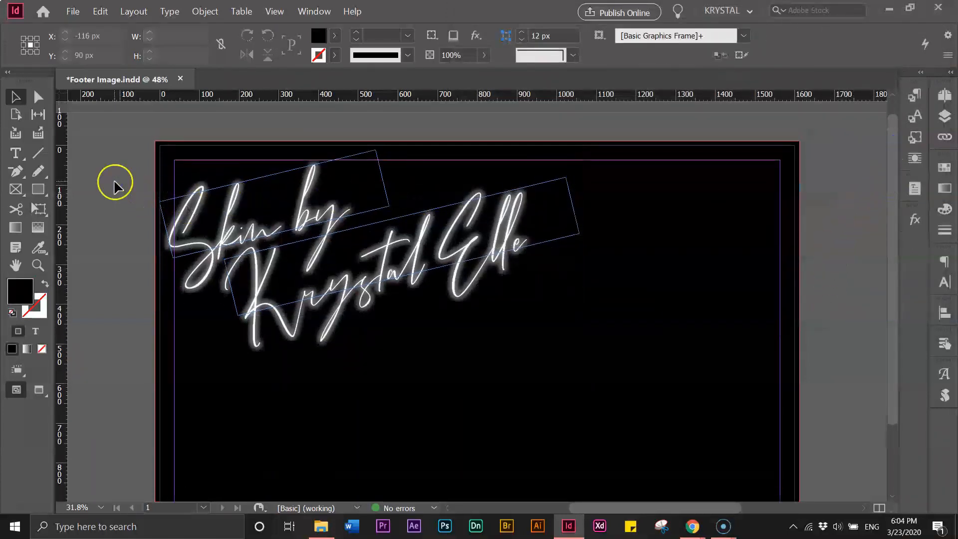
left_click(74, 14)
left_click(83, 228)
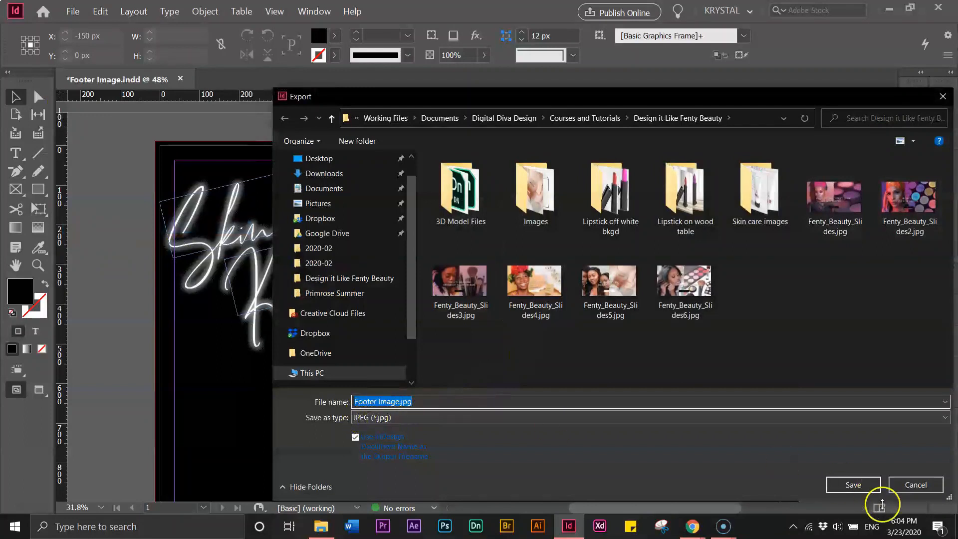
left_click(853, 488)
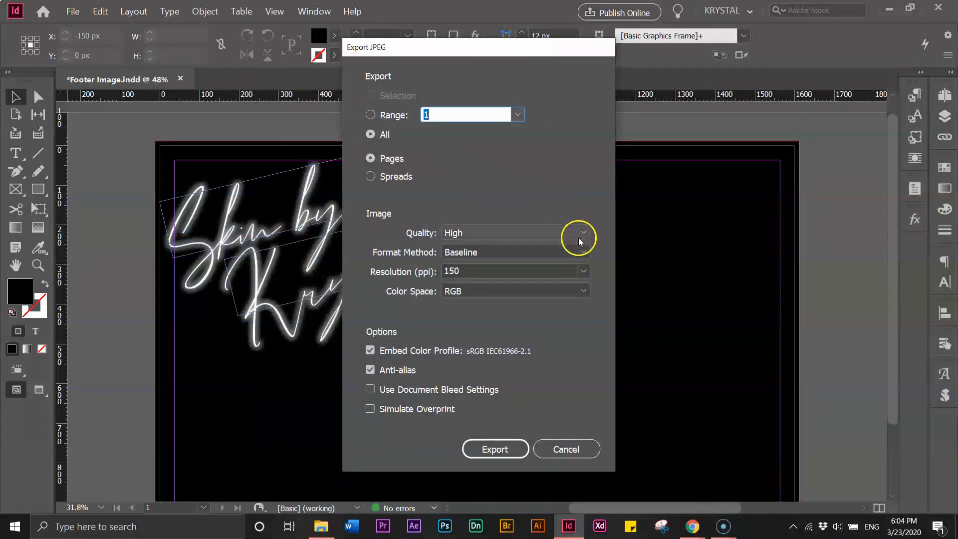
left_click(495, 449)
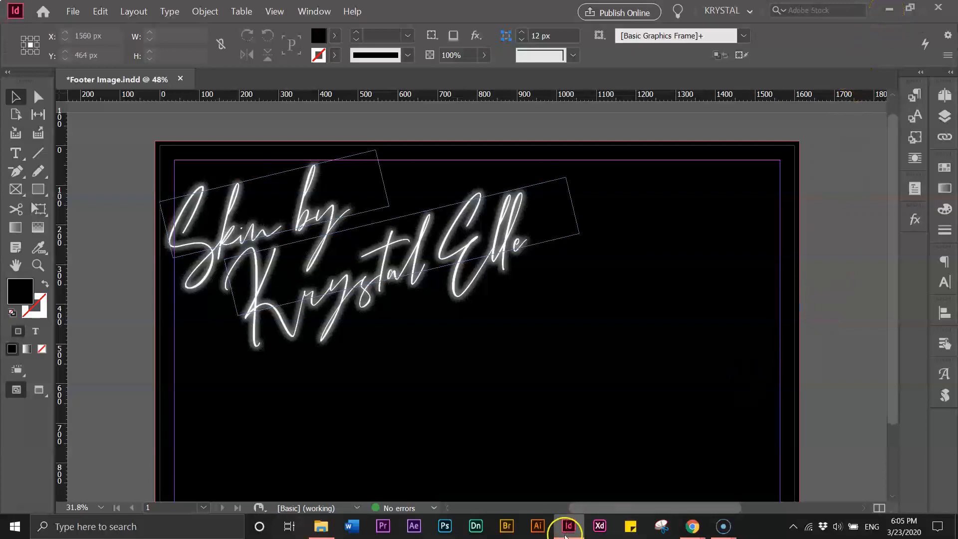
Switch to the demo site in Chrome and go through its WordPress dashboard to the page for uploading new media
mouse_move(693, 528)
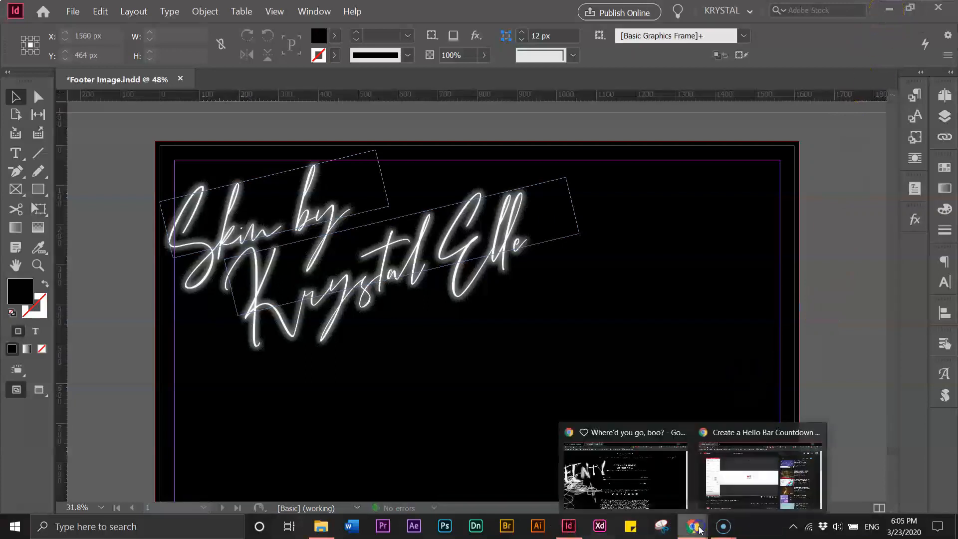
left_click(628, 465)
left_click(75, 9)
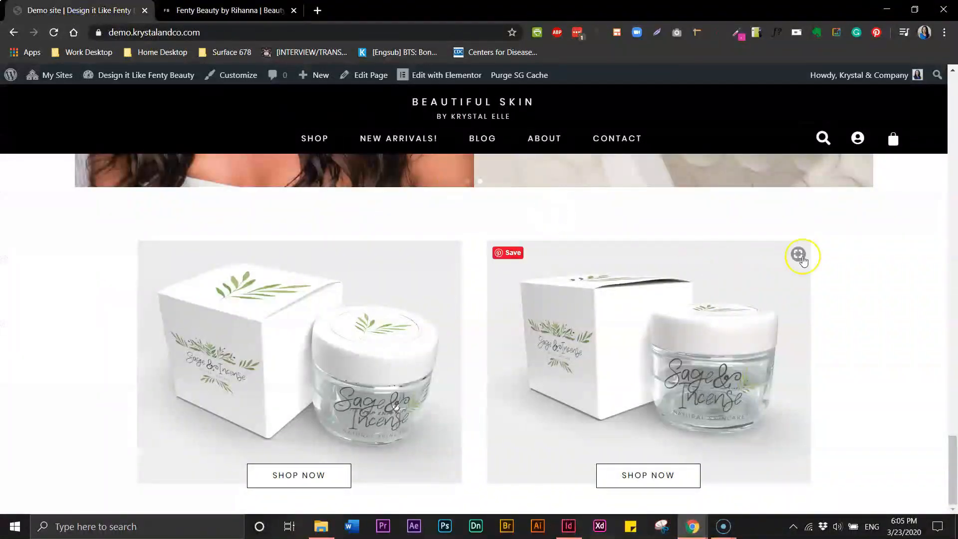
mouse_move(132, 79)
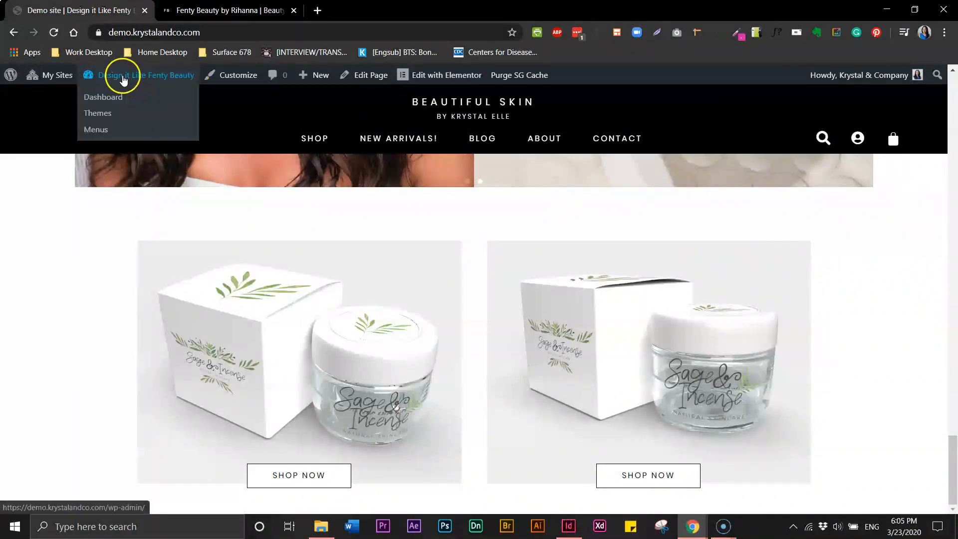
left_click(109, 99)
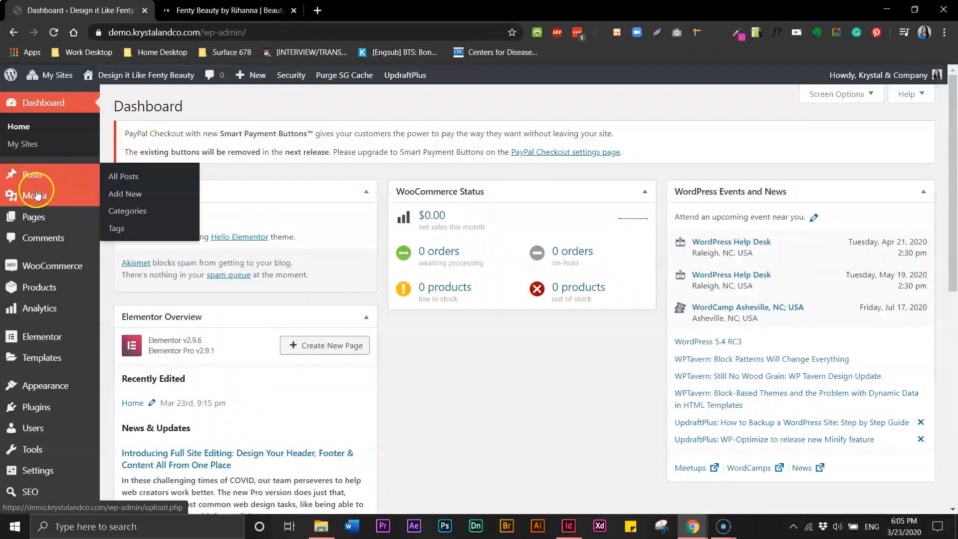
mouse_move(33, 193)
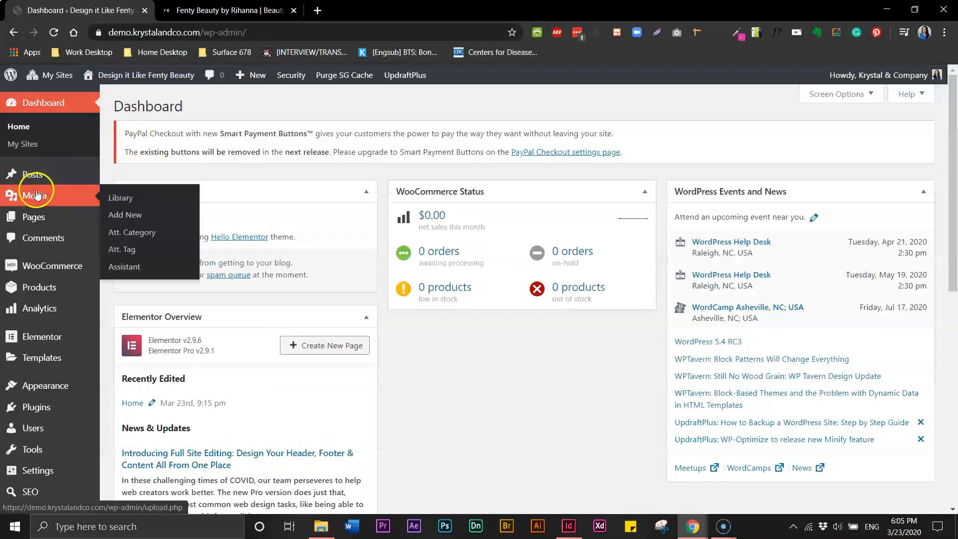
left_click(123, 216)
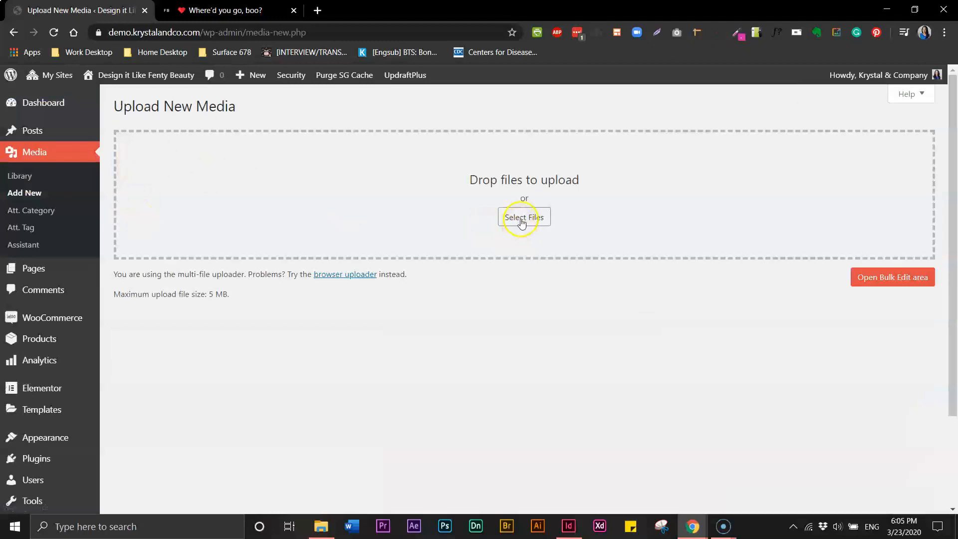
Upload Footer Image.jpg from the Design it Like Fenty Beauty folder to the media library
left_click(521, 218)
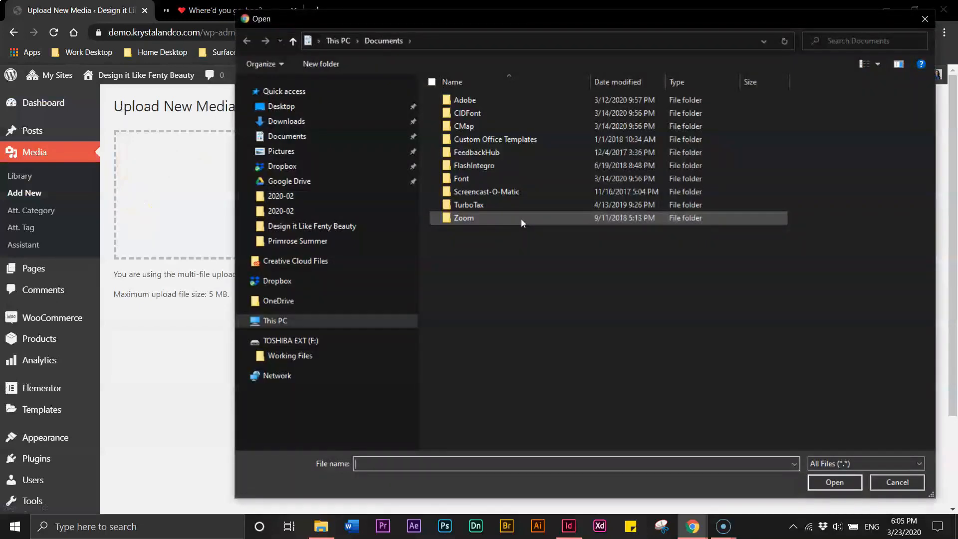
left_click(319, 227)
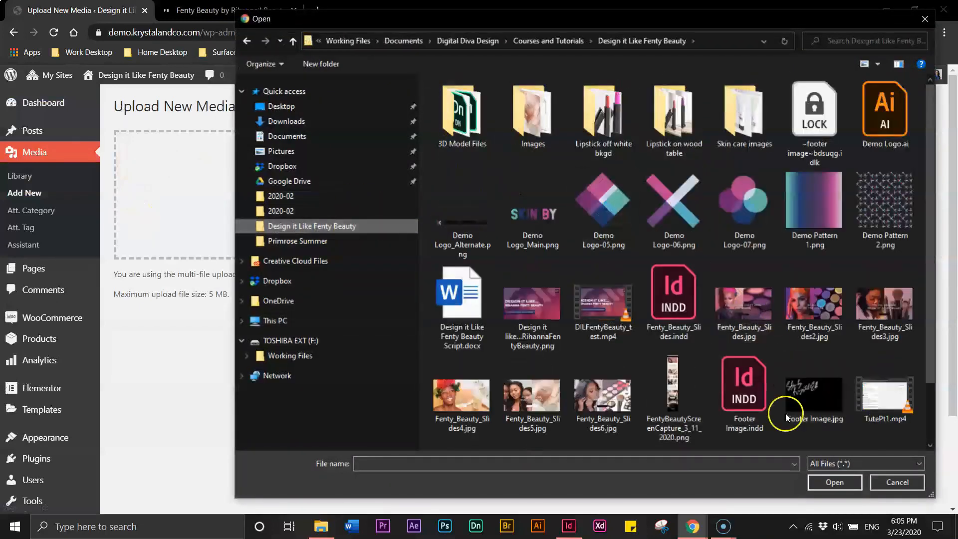
left_click(828, 401)
left_click(834, 482)
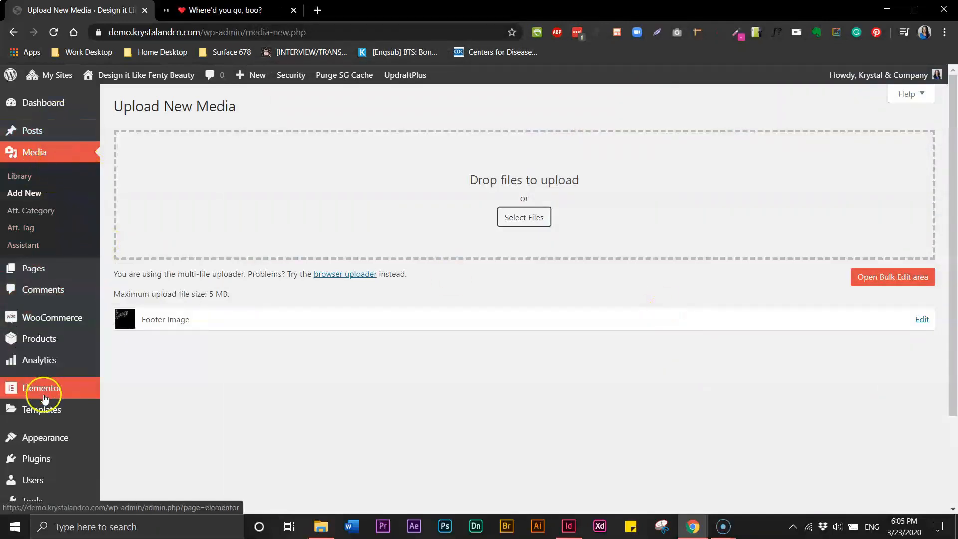
Open the Footer section of the Theme Builder templates
mouse_move(46, 393)
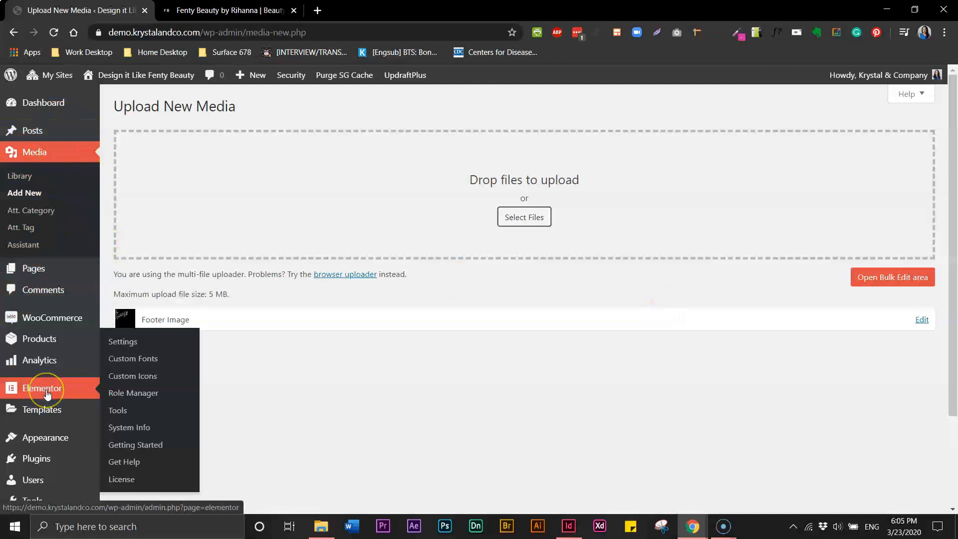
mouse_move(47, 412)
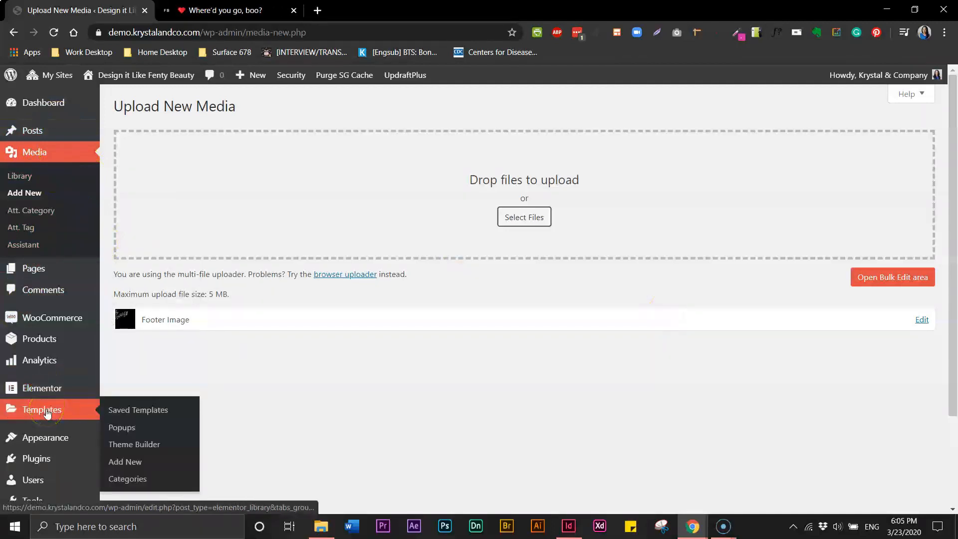
left_click(114, 445)
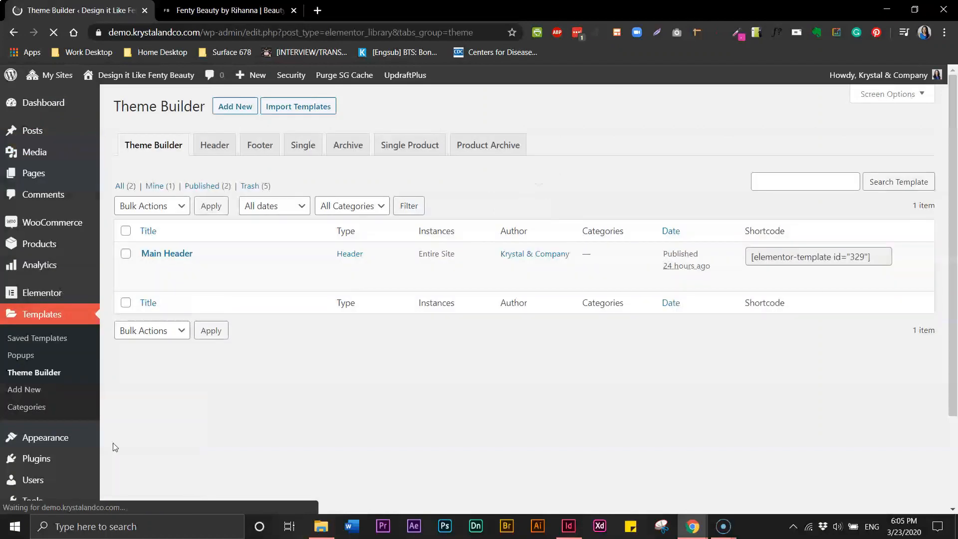
left_click(252, 147)
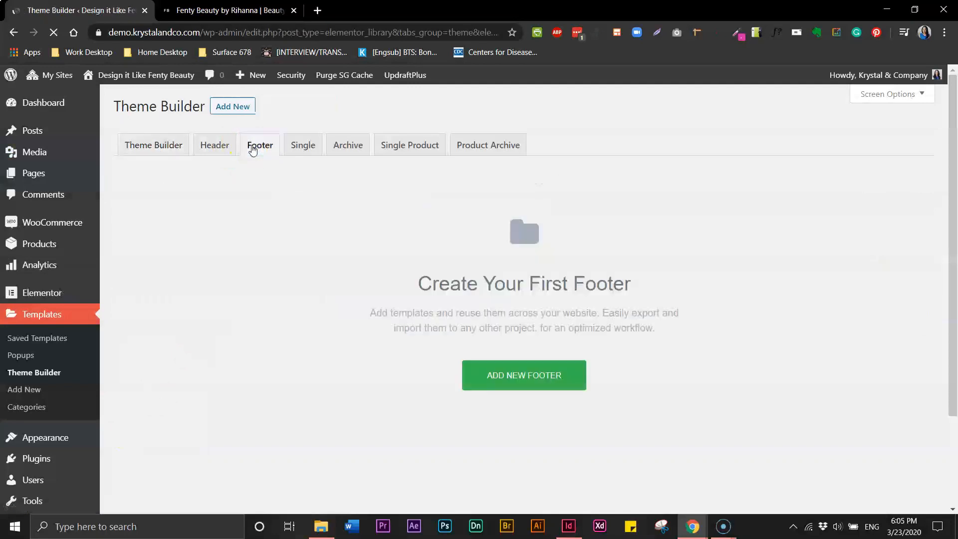
Create a new footer template named Main Footer and dismiss the template library to start from a blank layout
left_click(496, 375)
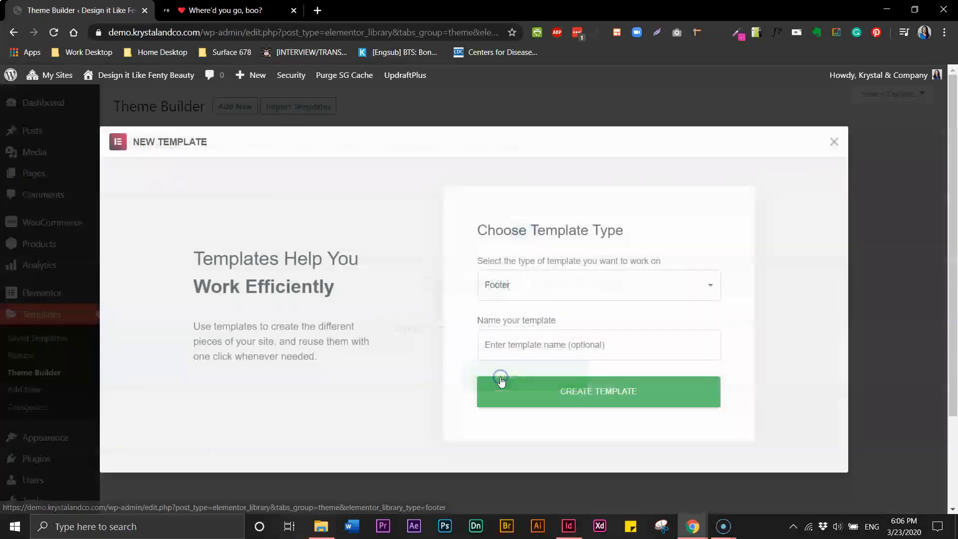
left_click(521, 346)
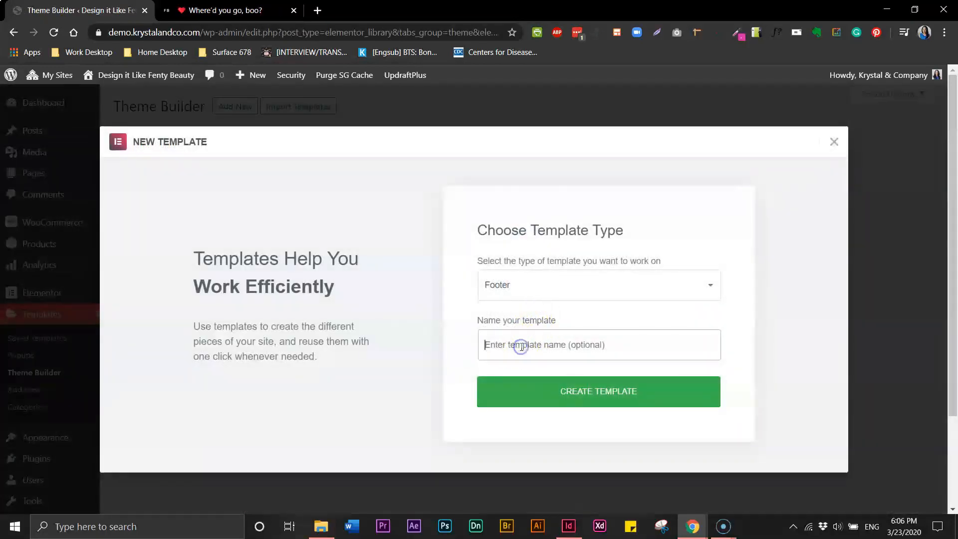
type("Main Footer")
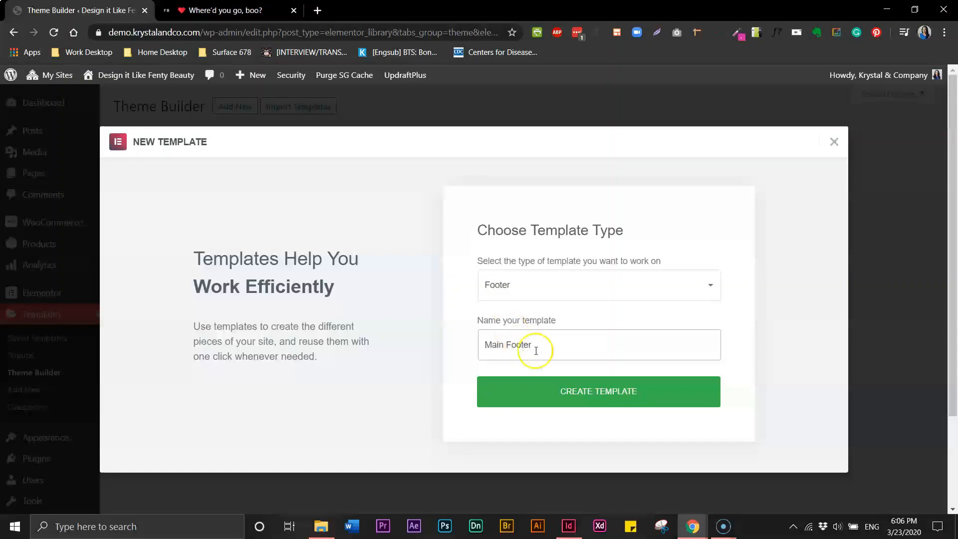
left_click(582, 396)
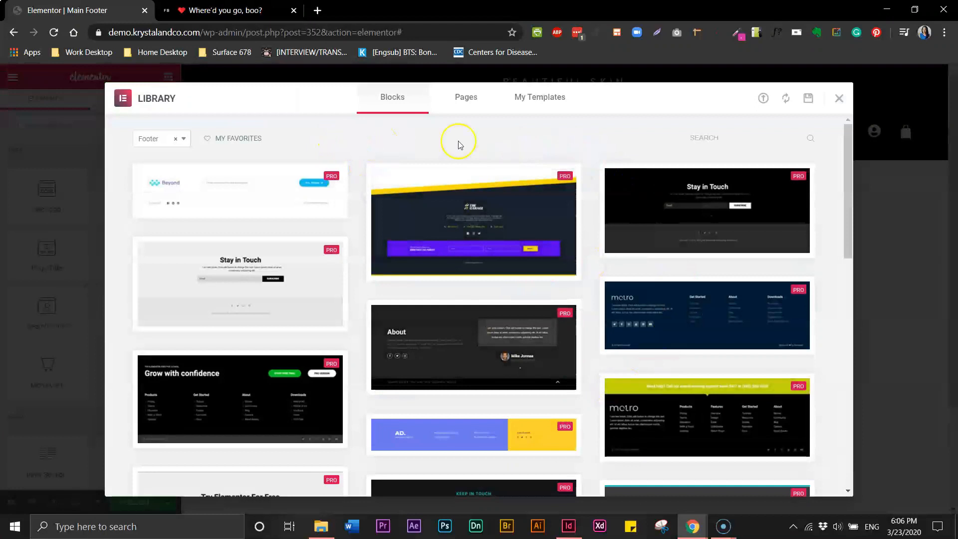
left_click(838, 98)
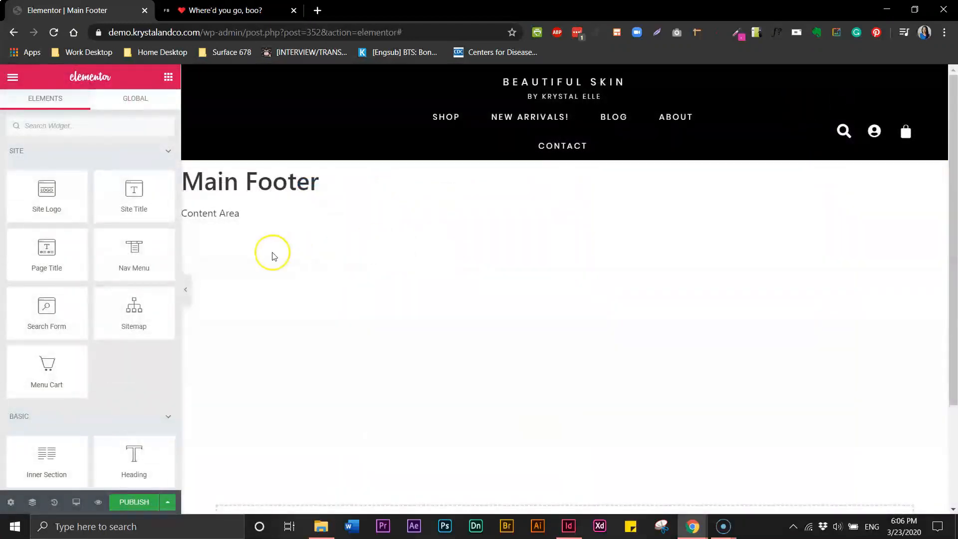
Add a single-column section to the footer and place an Inner Section widget inside it
left_click_drag(946, 252, 954, 372)
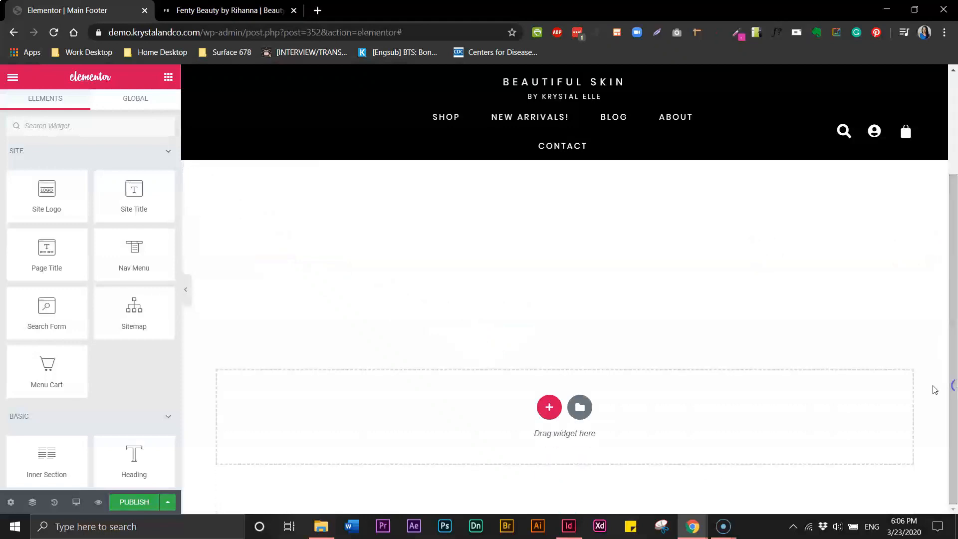
left_click(549, 410)
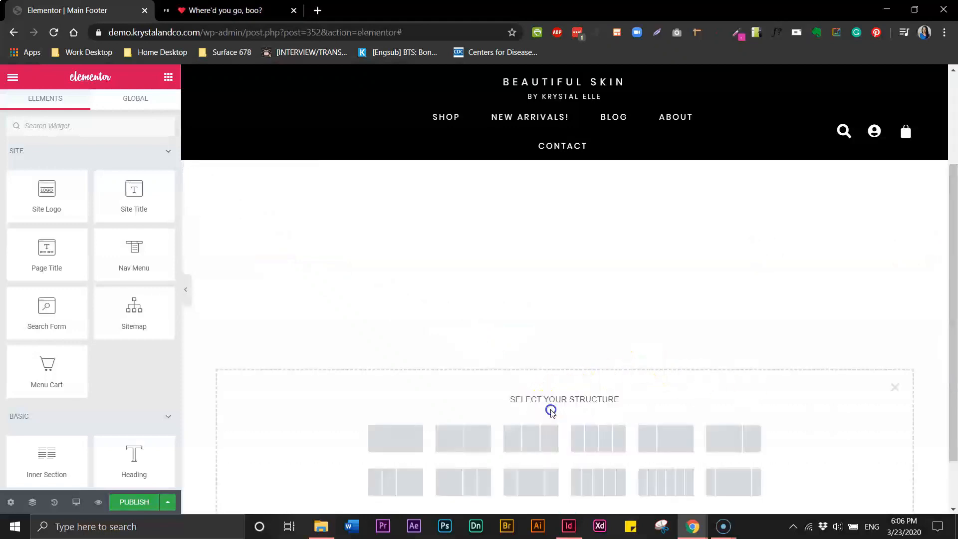
left_click(409, 442)
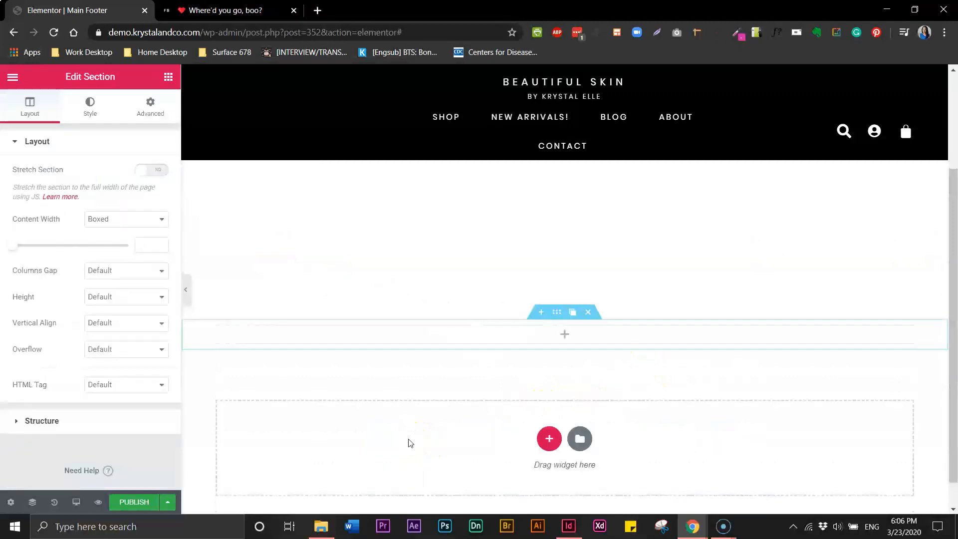
left_click(168, 78)
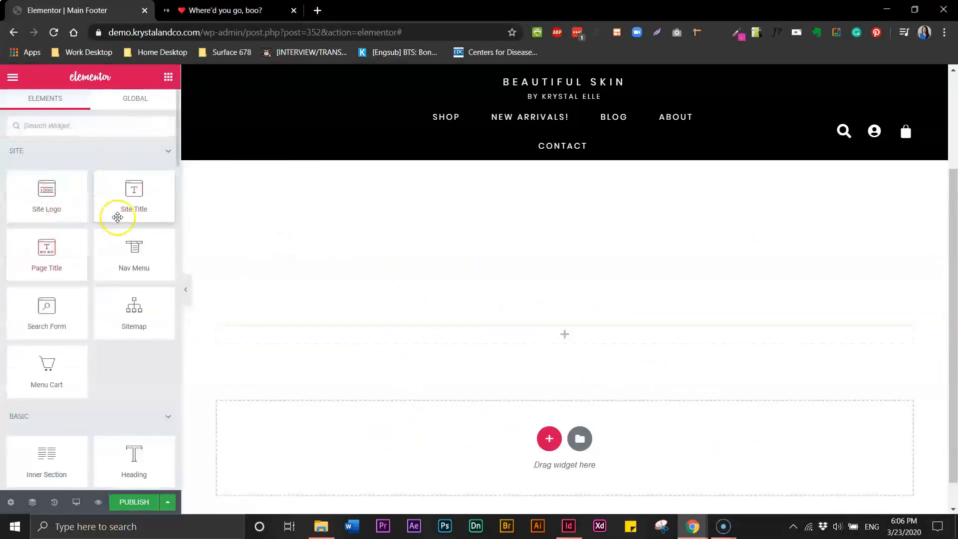
scroll(178, 169, "down", 5)
left_click_drag(82, 184, 393, 334)
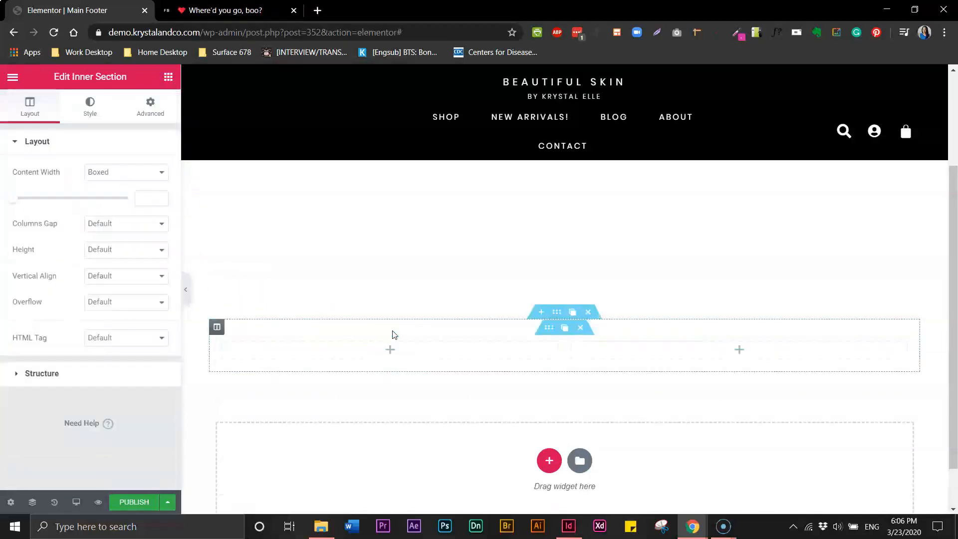
Set the outer section's content width to Full Width
left_click(555, 312)
left_click(108, 219)
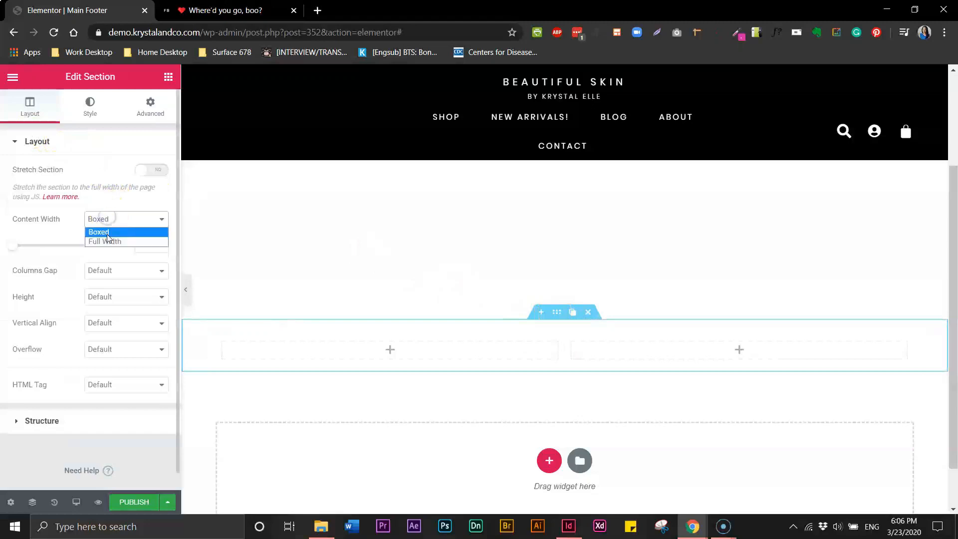
left_click(104, 241)
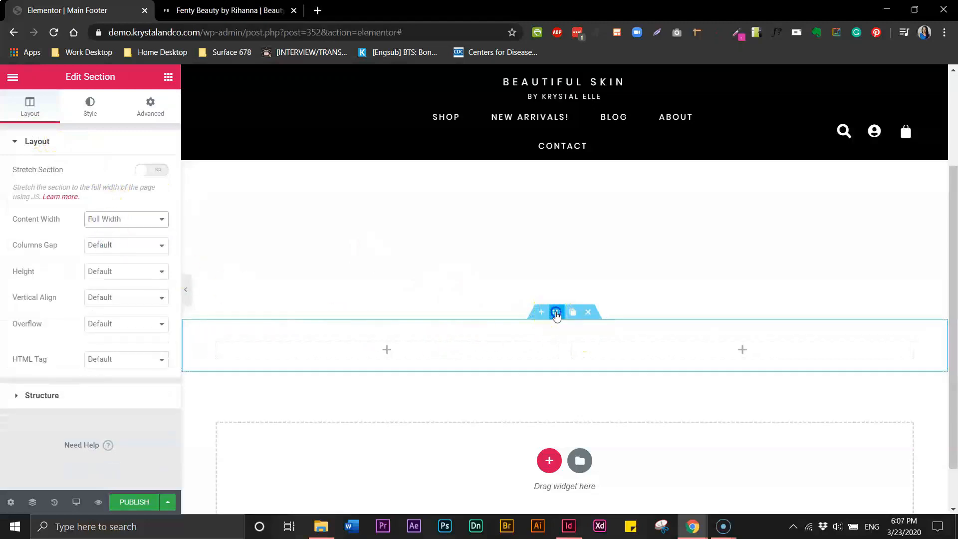
Give the outer section a classic background using Footer Image from the media library, with its size set to Cover
left_click(88, 115)
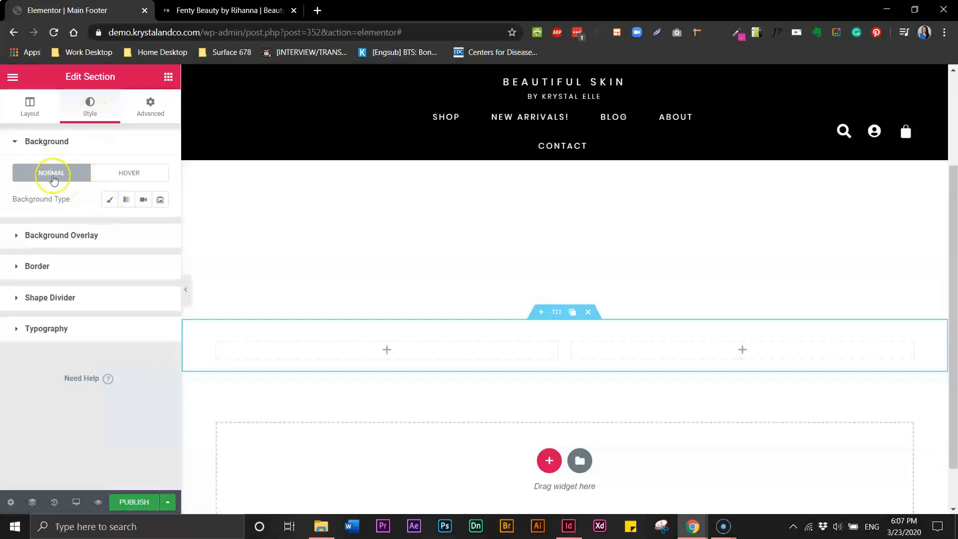
left_click(110, 202)
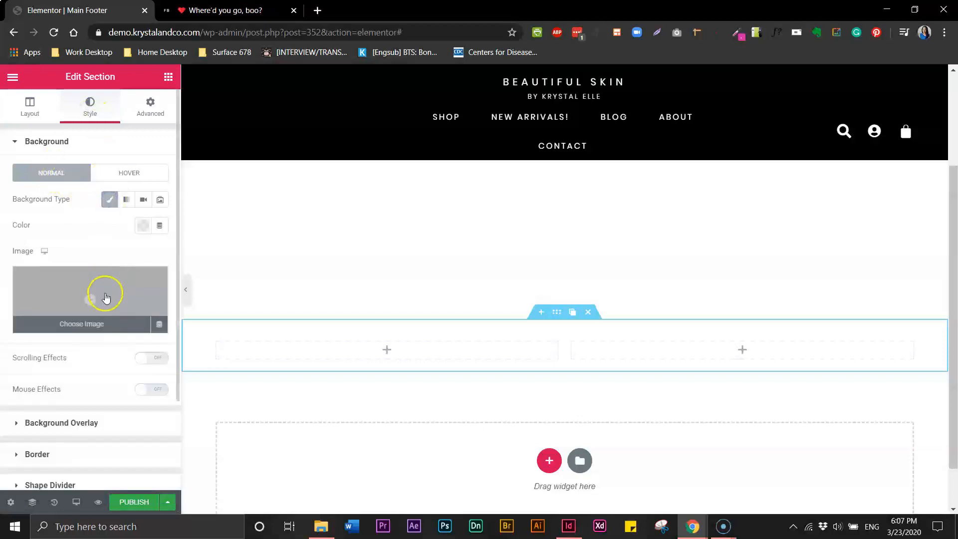
left_click(90, 300)
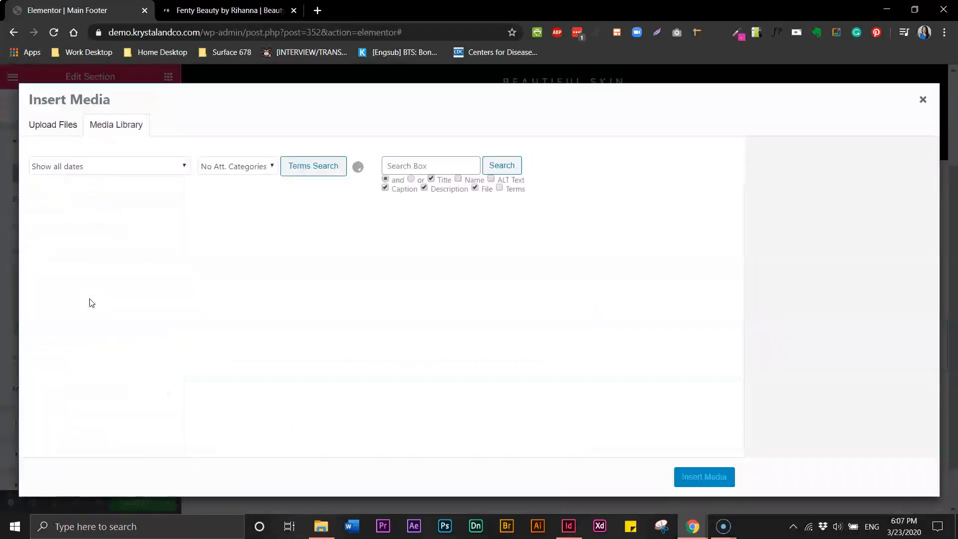
left_click(79, 271)
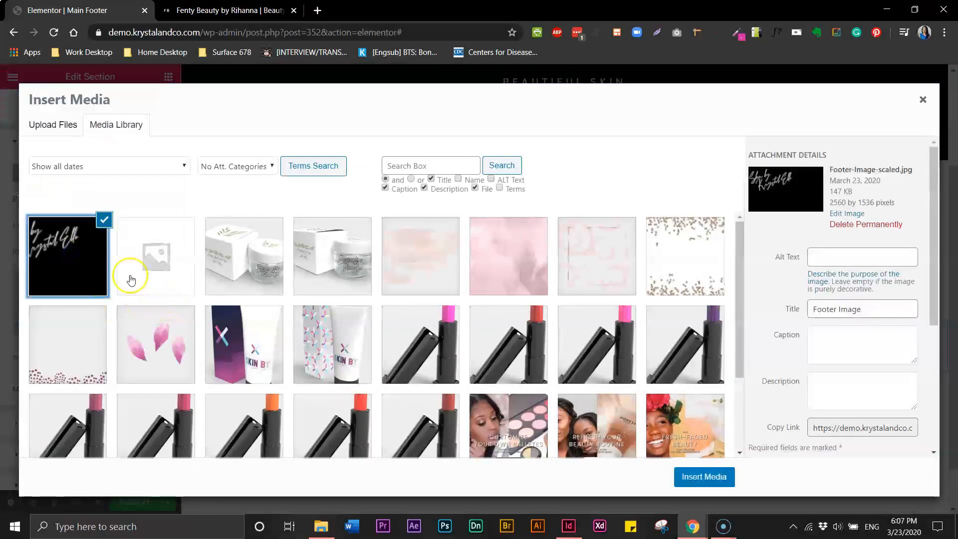
left_click(719, 477)
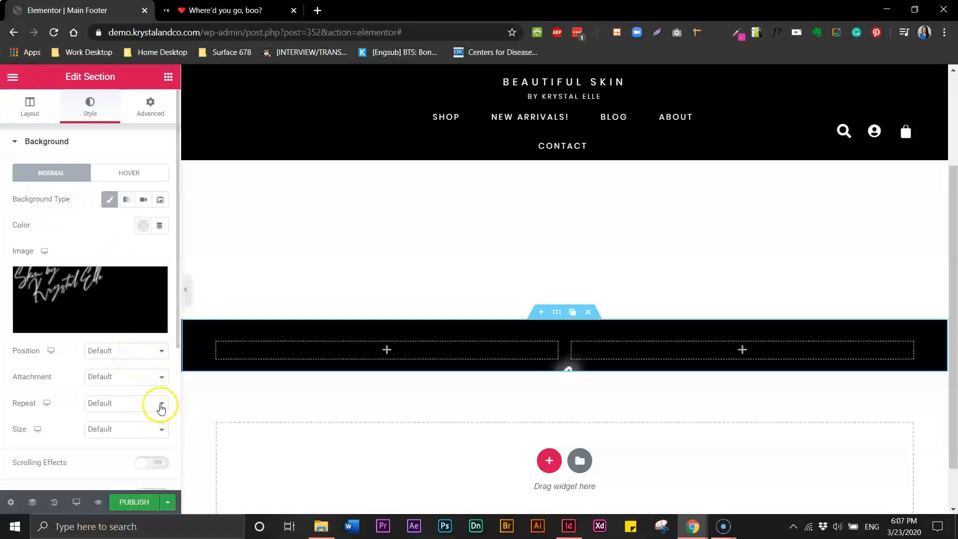
left_click(163, 430)
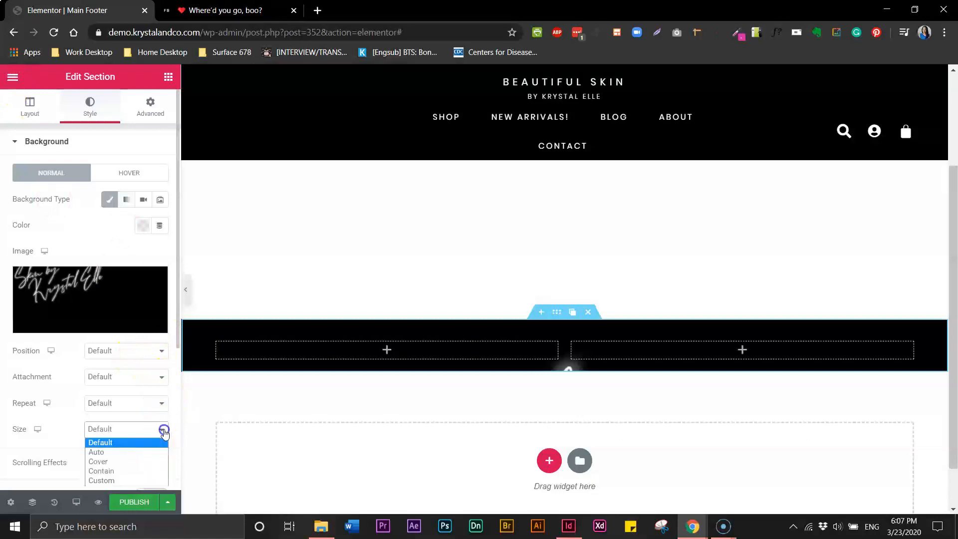
left_click(115, 462)
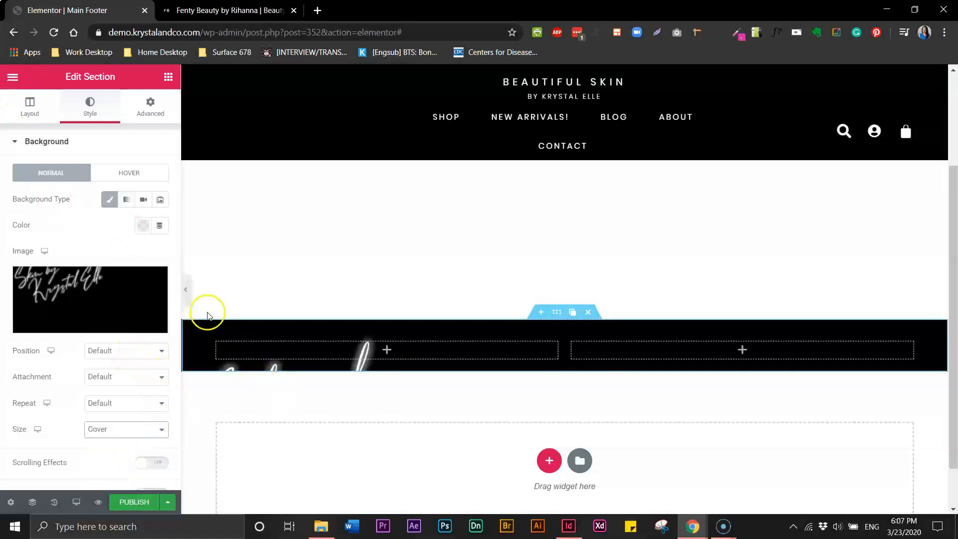
Set the outer section's height to Min Height with a minimum of 960 px
left_click(28, 110)
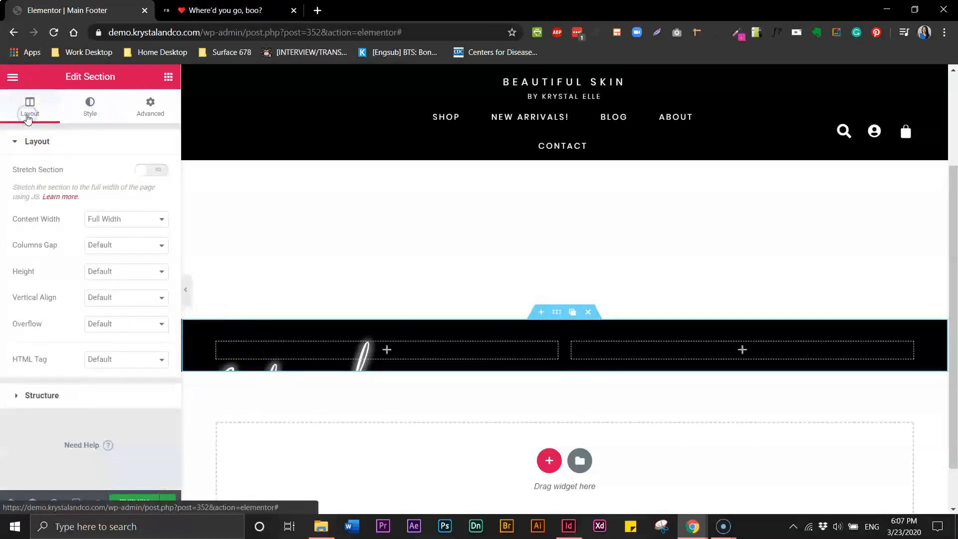
left_click(114, 273)
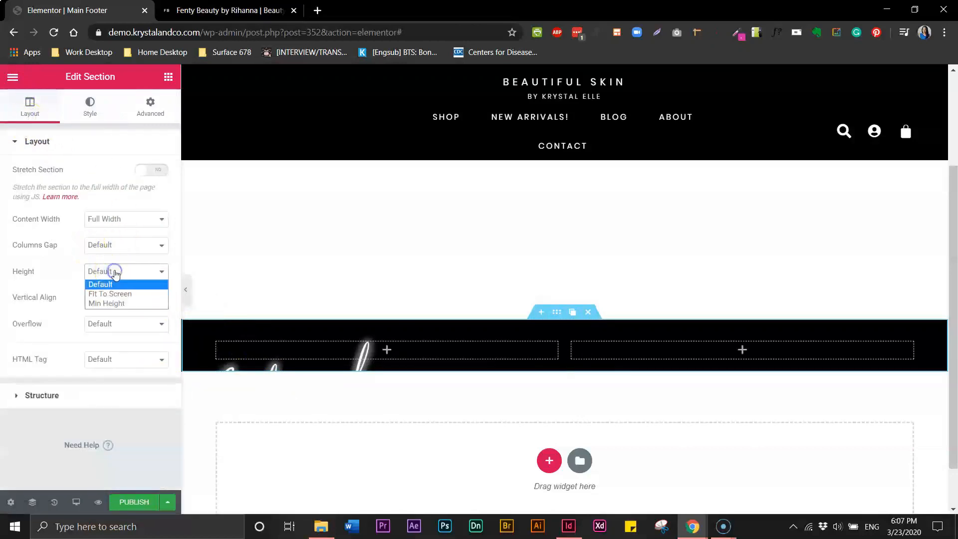
left_click(111, 303)
left_click_drag(153, 324, 140, 322)
type("960")
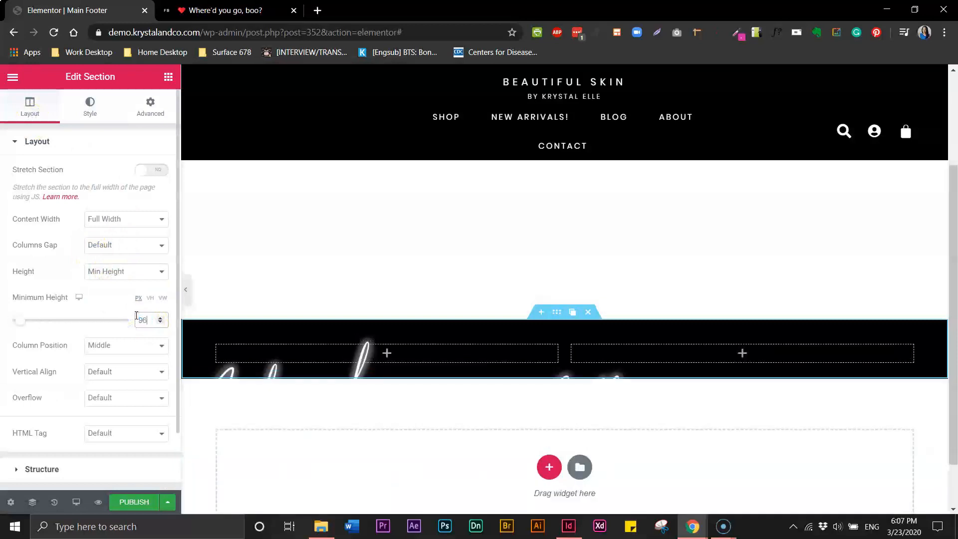
Preview the footer section at full page width and compare its script lettering with the Fenty Beauty site's footer
left_click(185, 290)
left_click_drag(952, 338, 954, 397)
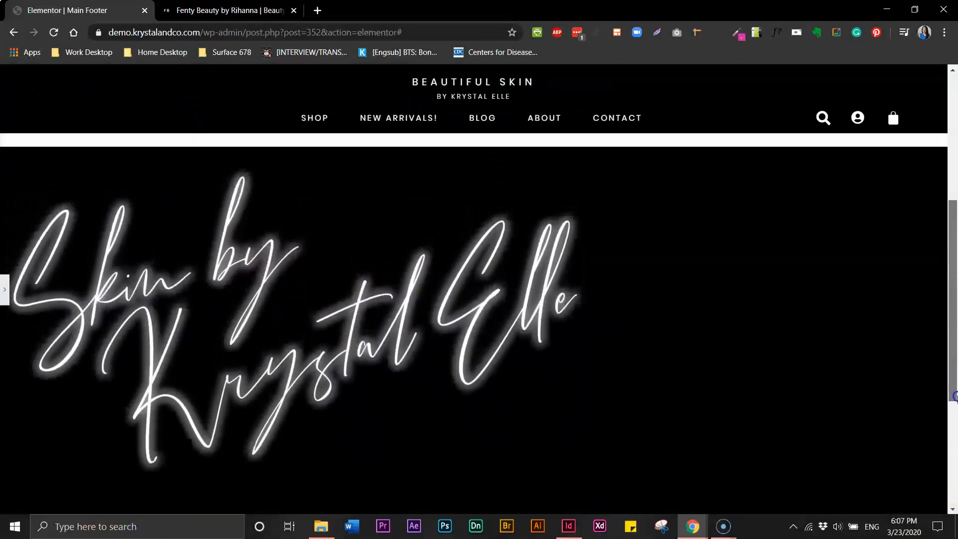
left_click_drag(953, 314, 954, 303)
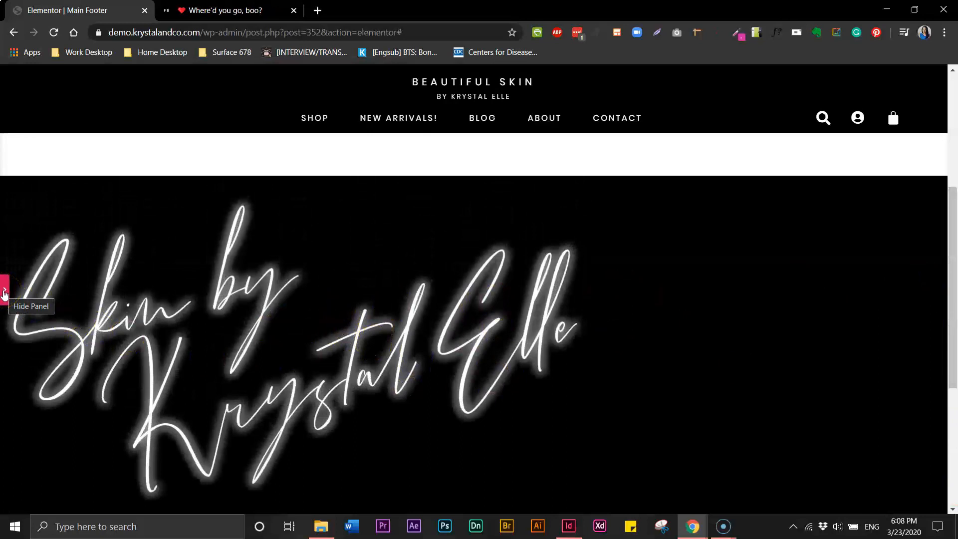
mouse_move(953, 248)
left_mouse_down()
mouse_move(954, 276)
mouse_move(954, 136)
mouse_move(954, 277)
mouse_move(953, 268)
left_mouse_up()
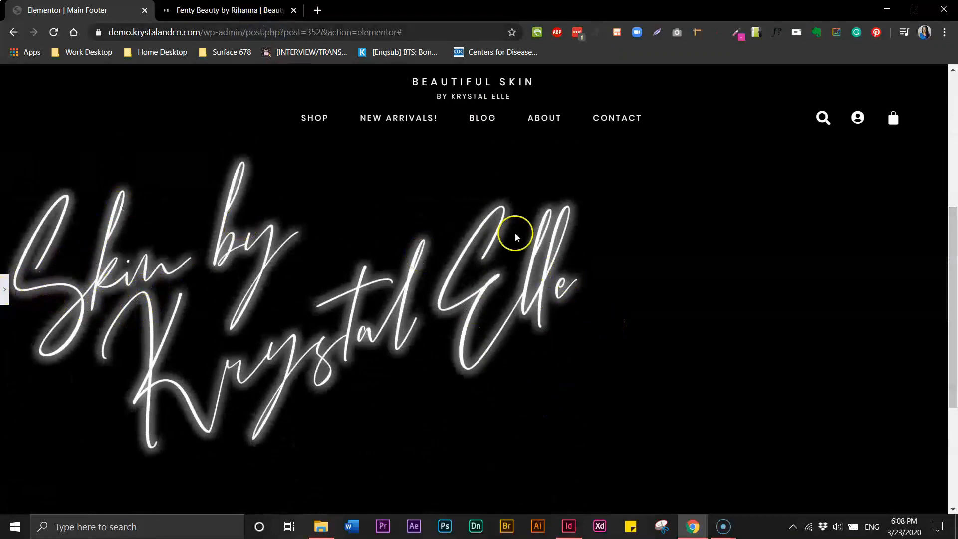
left_click(260, 11)
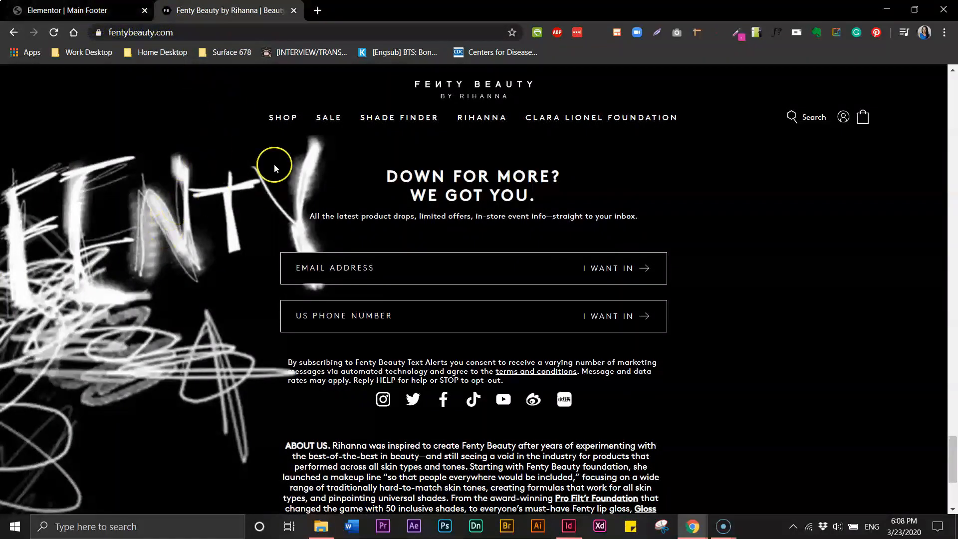
left_click(112, 16)
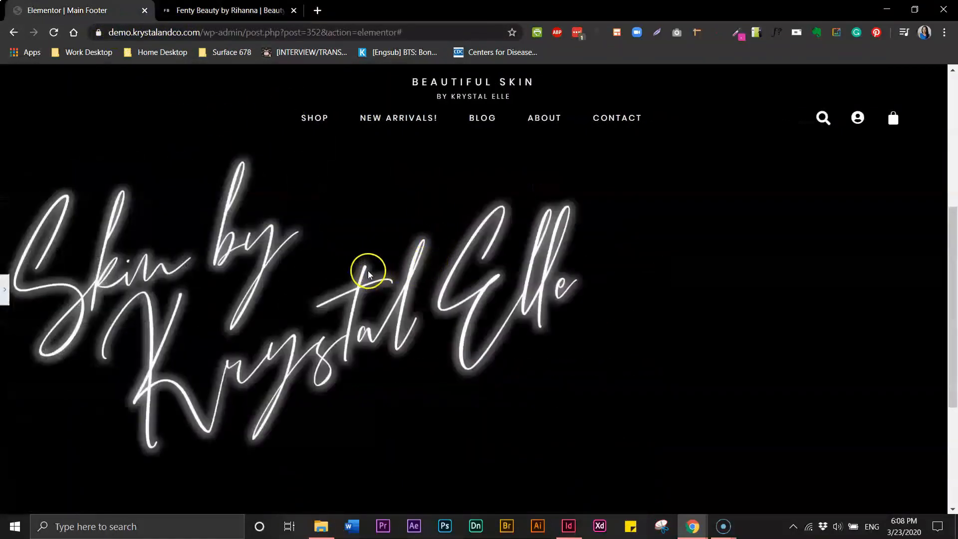
left_click(4, 289)
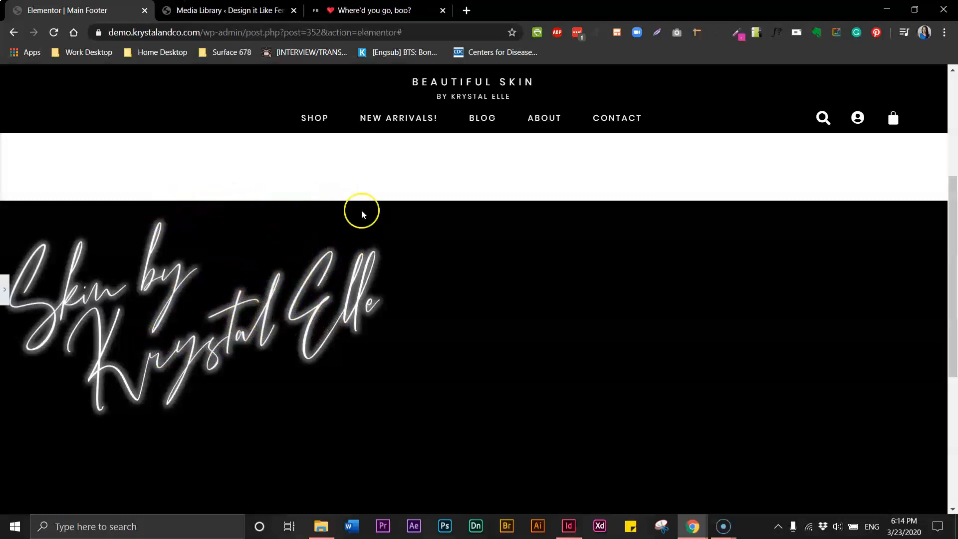
Test the background image positions Center Left and Center Right on the footer section, leaving Center Right selected, and preview it at full width
left_click_drag(952, 203, 647, 296)
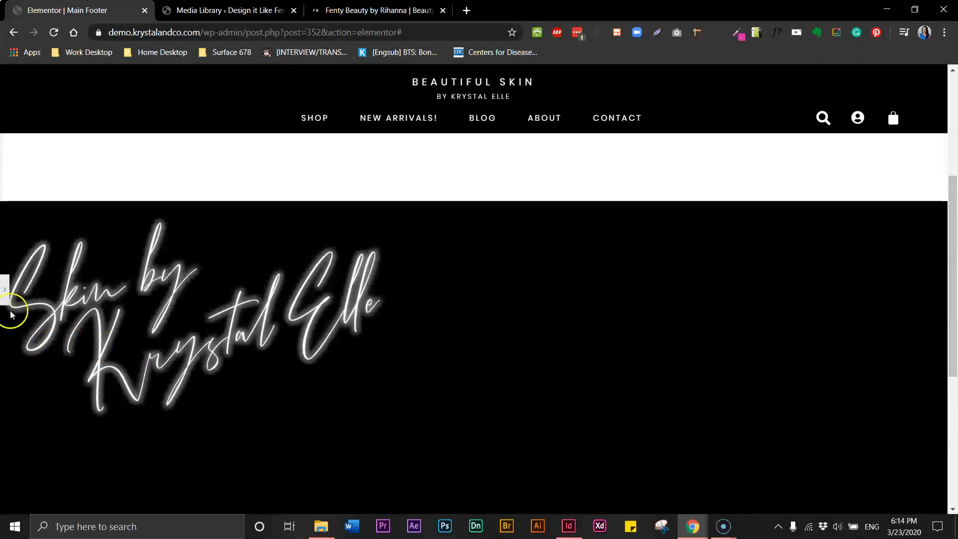
left_click(5, 290)
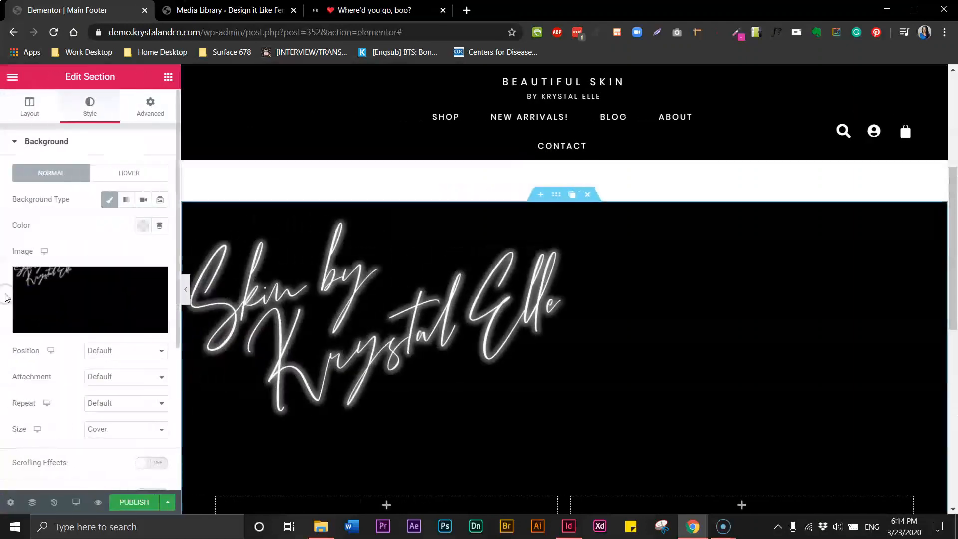
left_click(102, 354)
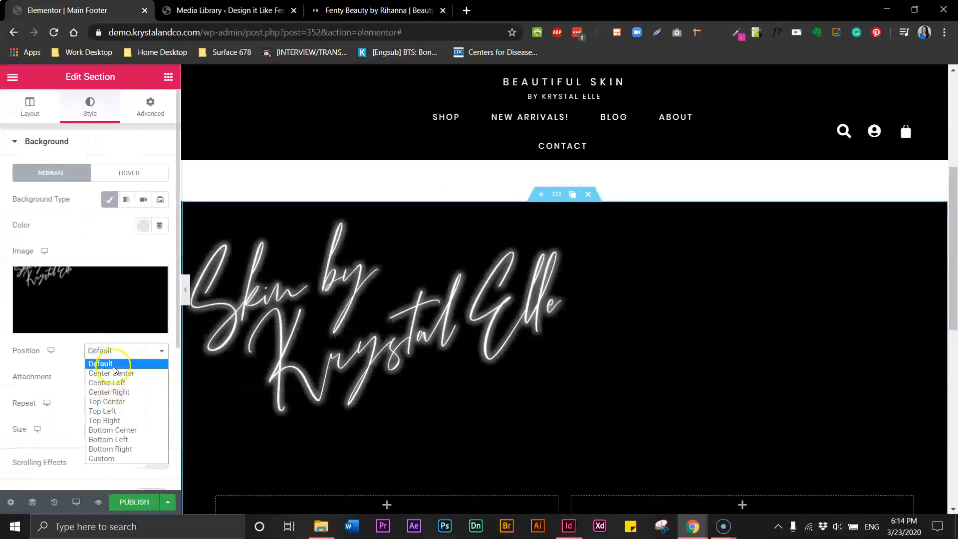
left_click(113, 384)
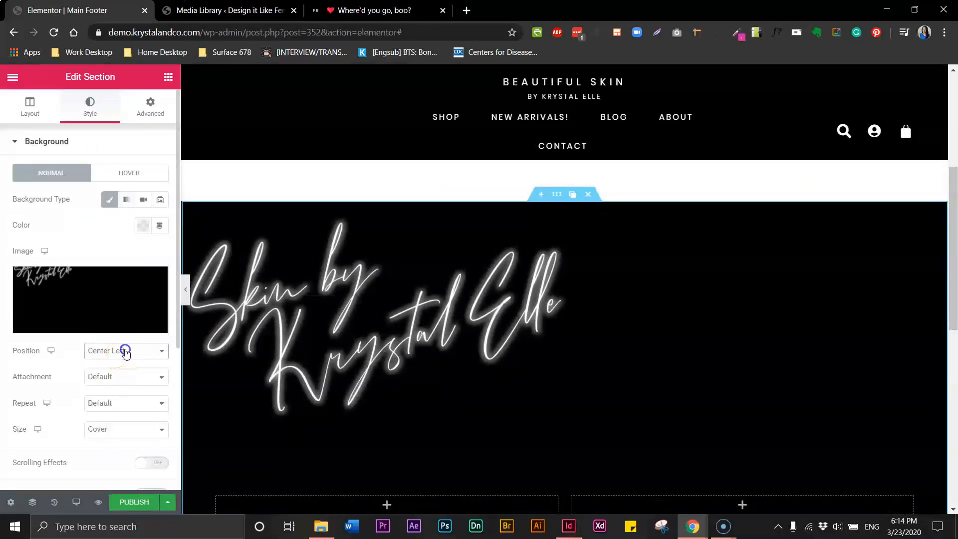
left_click(125, 352)
left_click(111, 392)
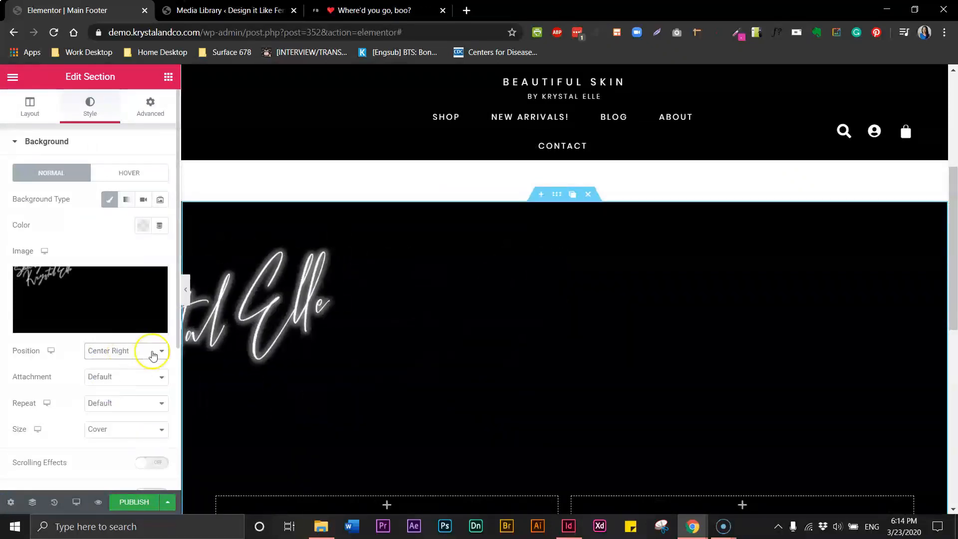
left_click(186, 293)
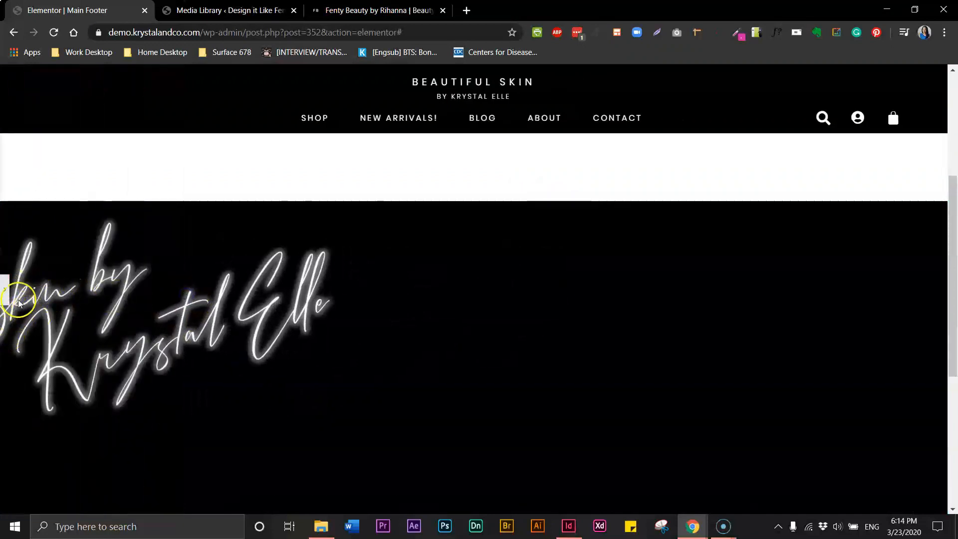
left_click(6, 293)
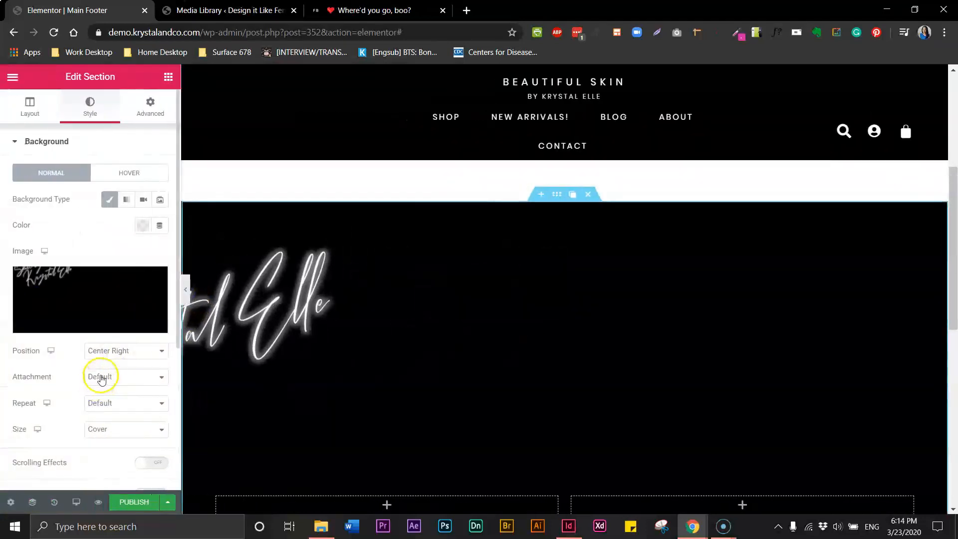
Try the Top Center position for the footer section's background image and preview it at full page width
left_click(117, 351)
left_click(158, 401)
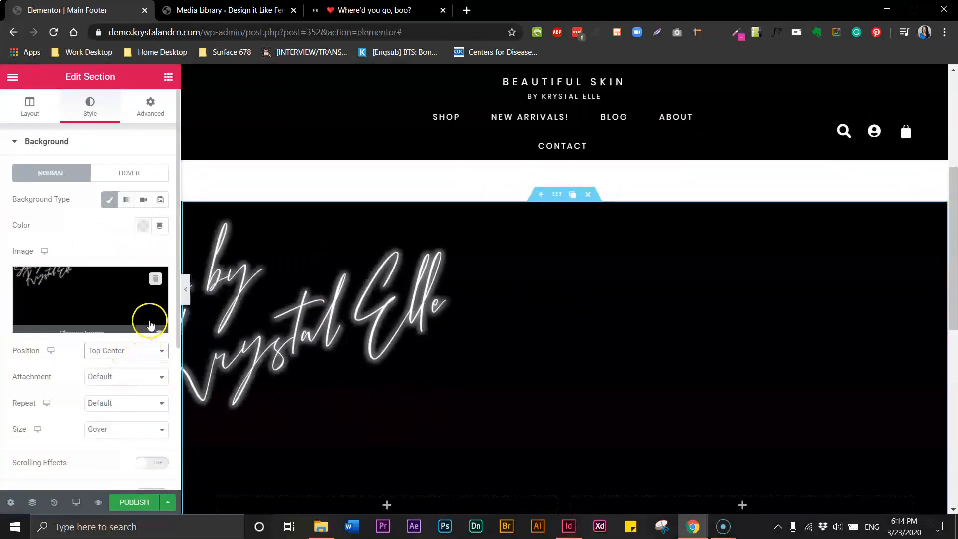
left_click(187, 300)
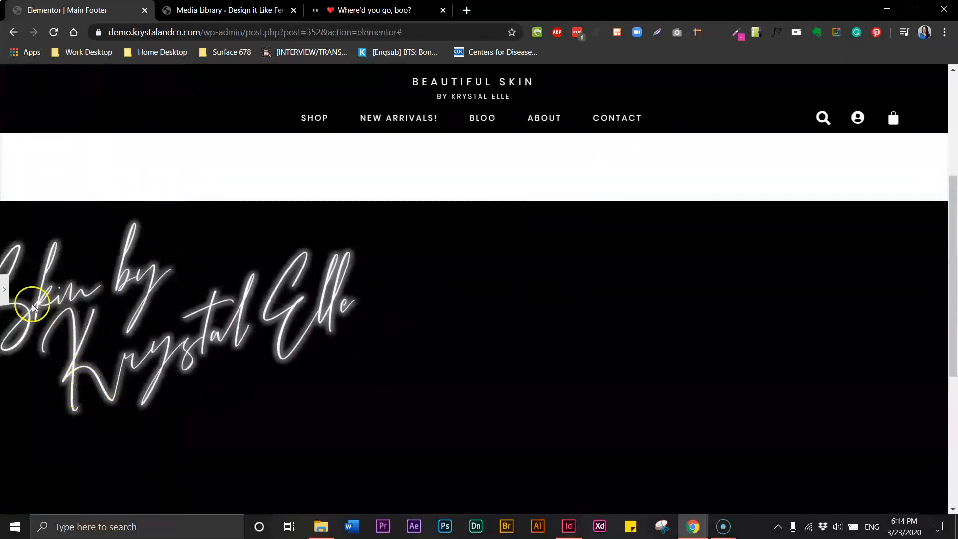
left_click(6, 293)
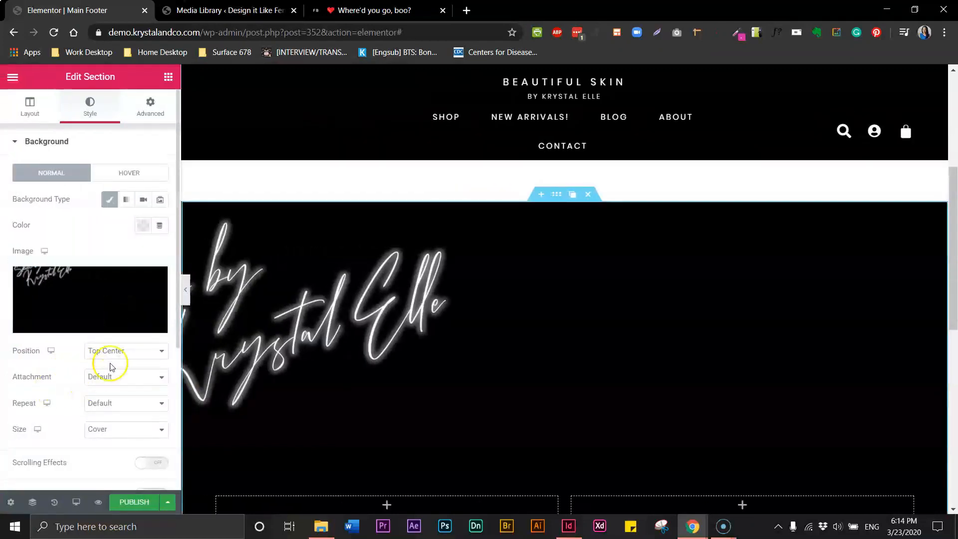
Reset the footer section's background image position to Default and preview the section at full page width
left_click(116, 351)
left_click(111, 363)
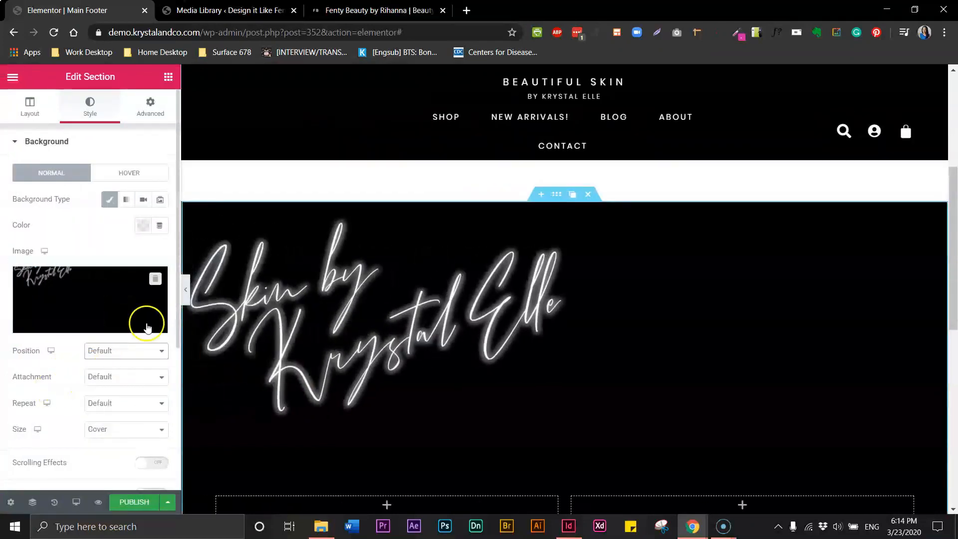
left_click(187, 299)
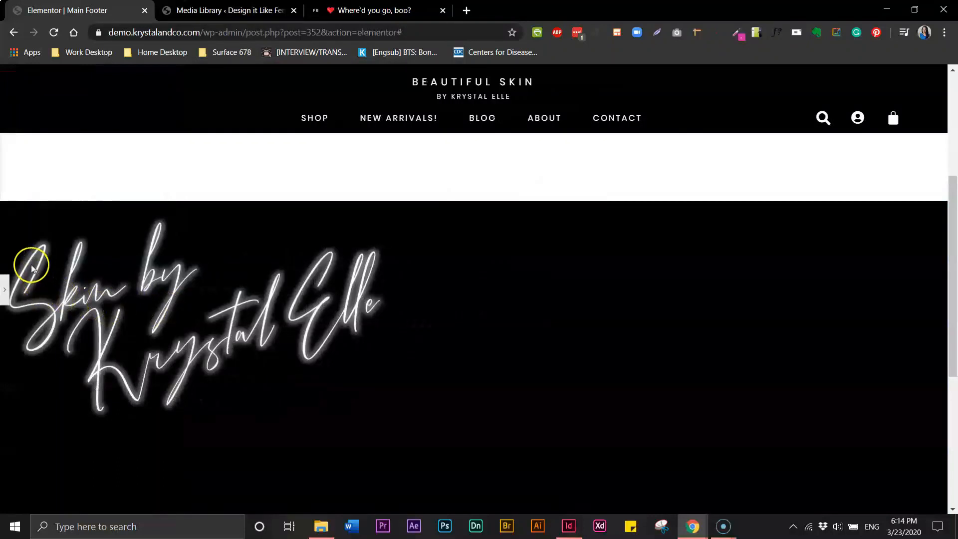
left_click(5, 294)
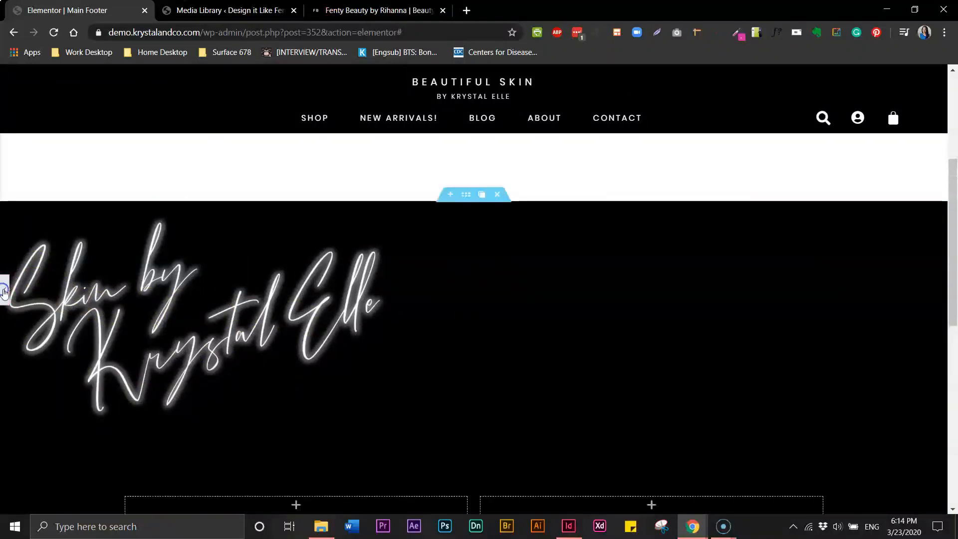
Preview the completed footer at full page width, checking how the background artwork sits behind the signup forms, social icons and text
scroll(946, 355, "down", 2)
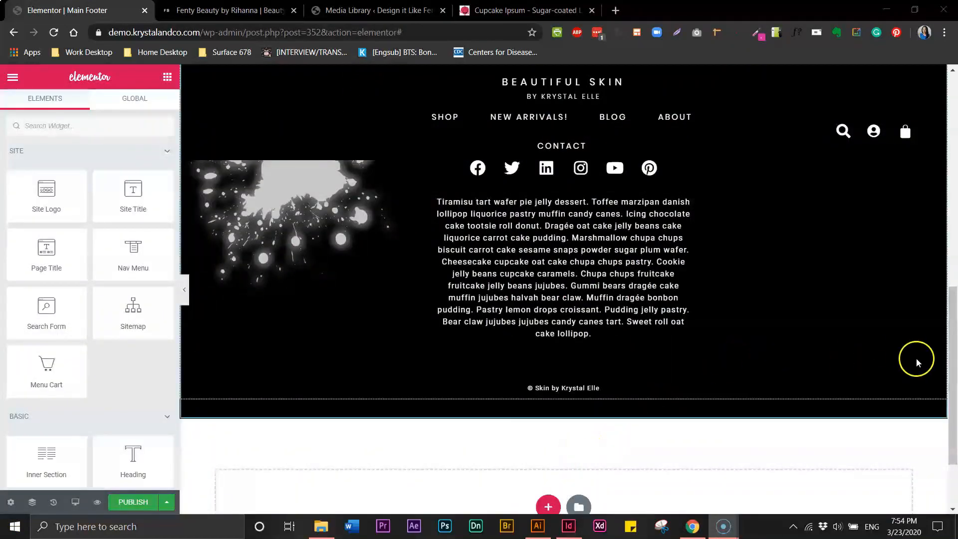
left_click_drag(948, 354, 954, 285)
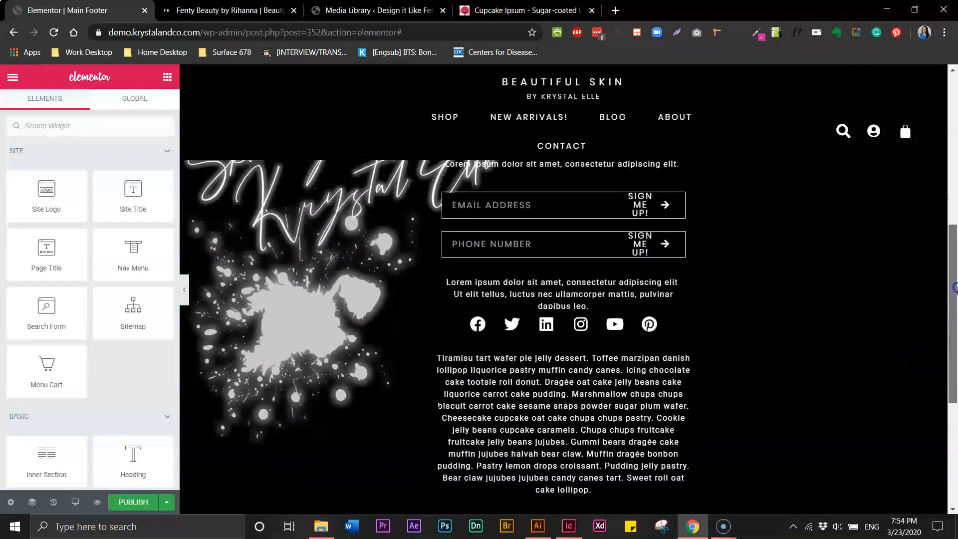
left_click(185, 290)
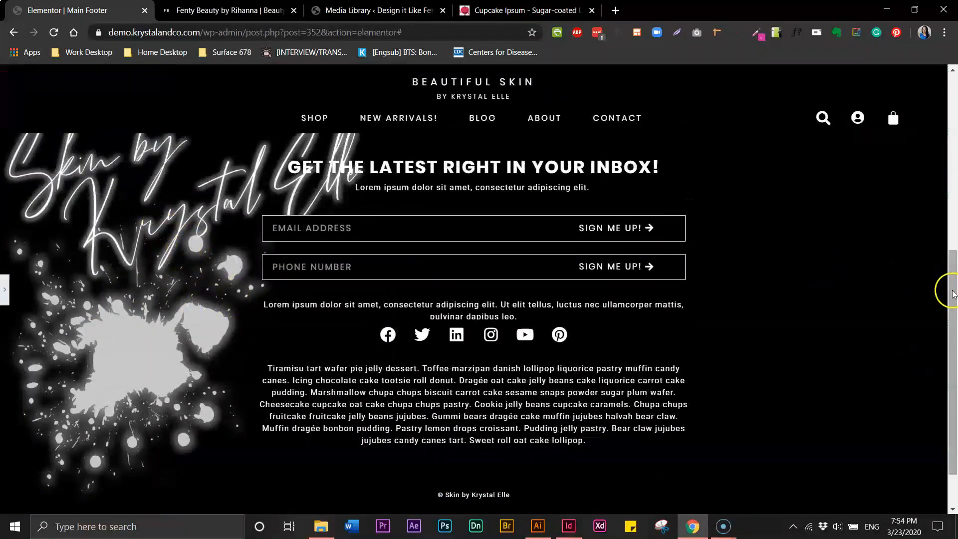
scroll(204, 418, "up", 1)
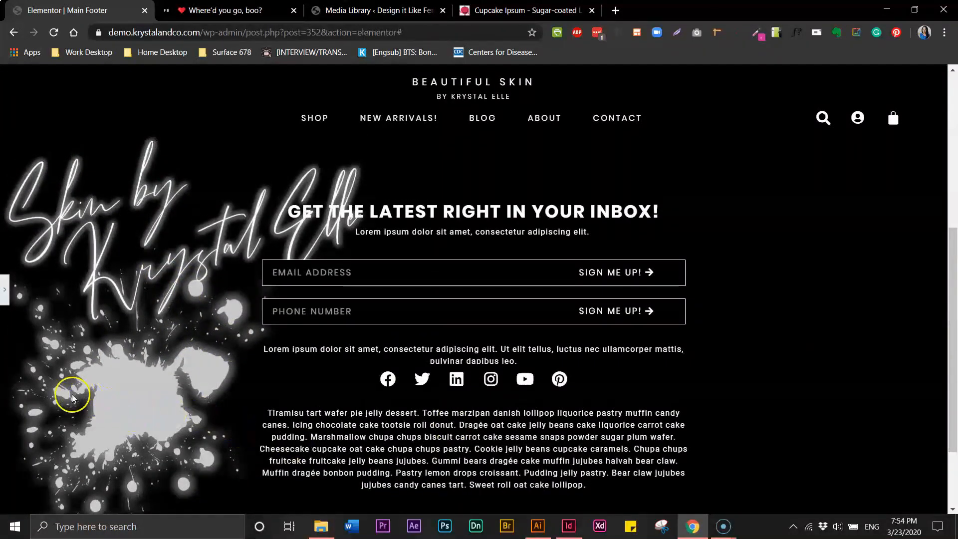